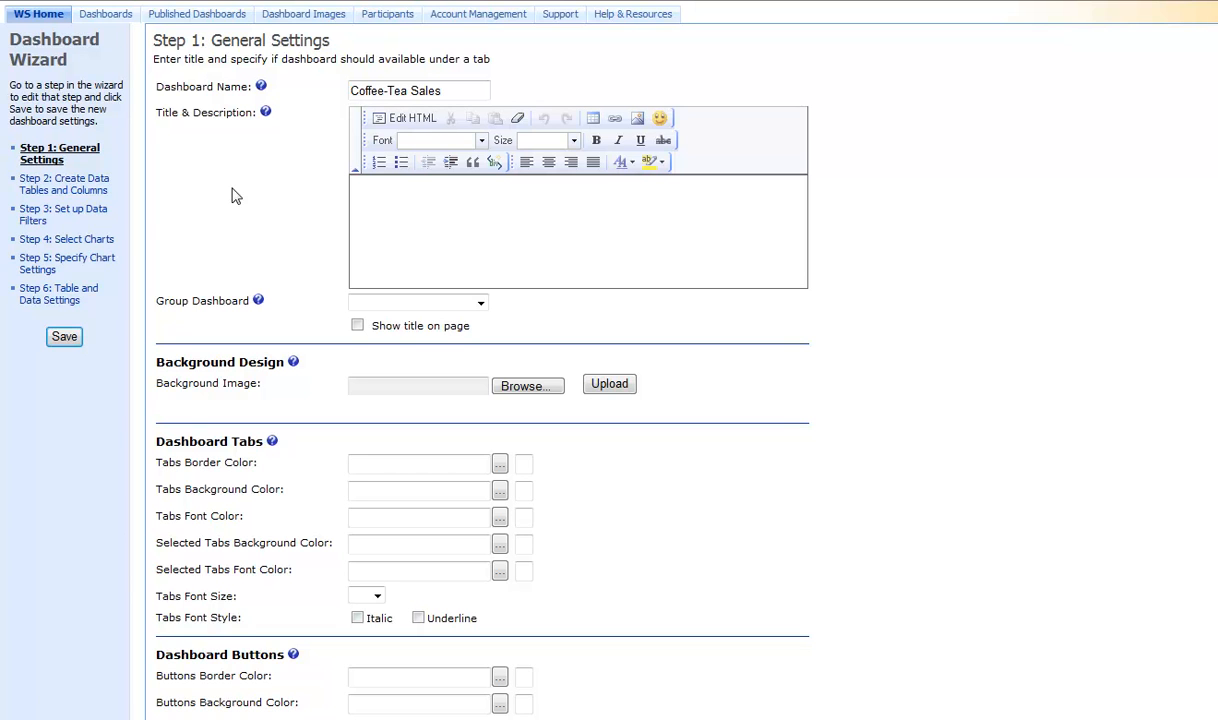
In the data tables step, add a Google Docs data source, enter the Google Docs password and fetch the account's files.
{"action": "left_click", "coordinate": [68, 189]}
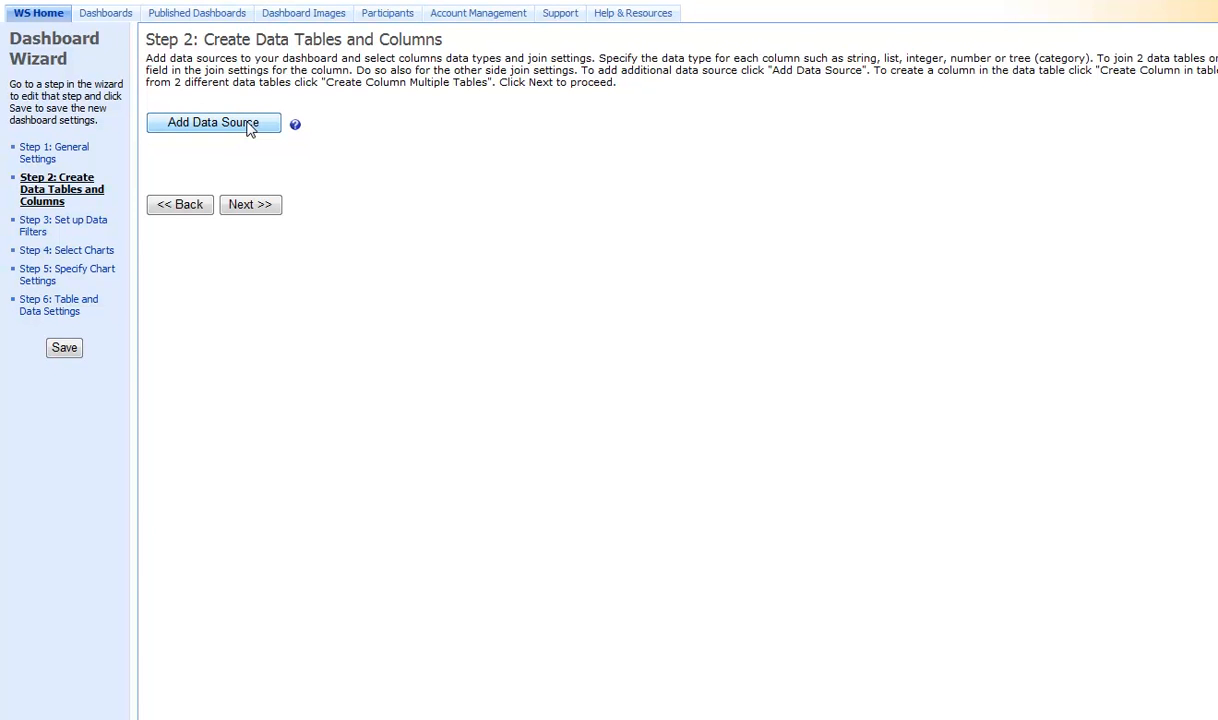
{"action": "left_click", "coordinate": [249, 130]}
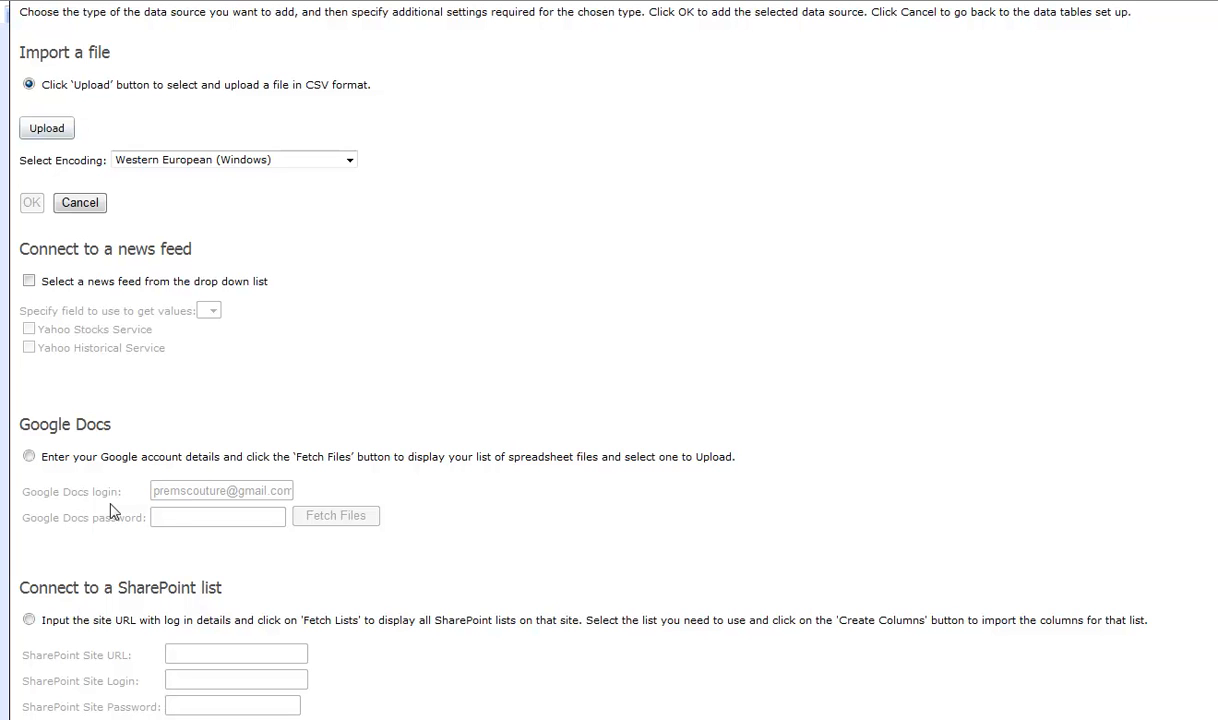
{"action": "left_click", "coordinate": [29, 456]}
{"action": "left_click", "coordinate": [197, 517]}
{"action": "type", "text": "•••••••"}
{"action": "left_click", "coordinate": [322, 516]}
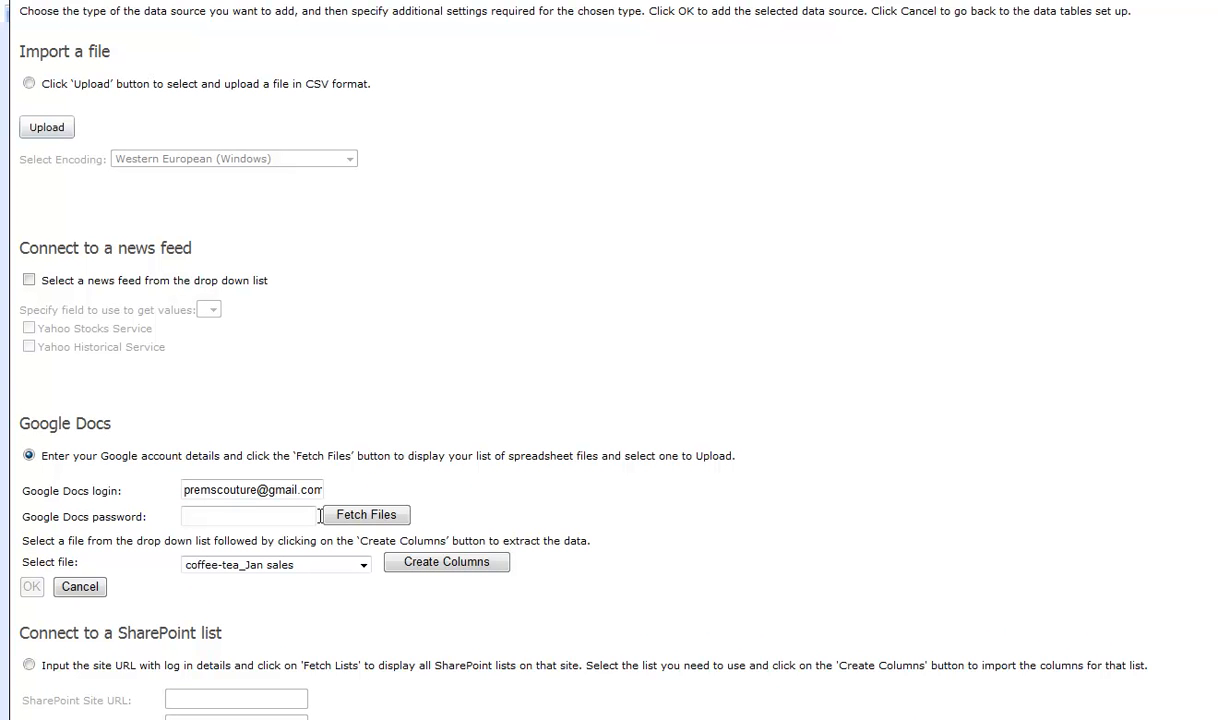
Create columns from the spreadsheet coffee sales analysis_Dec sales and add it as a data source.
{"action": "left_click", "coordinate": [363, 566]}
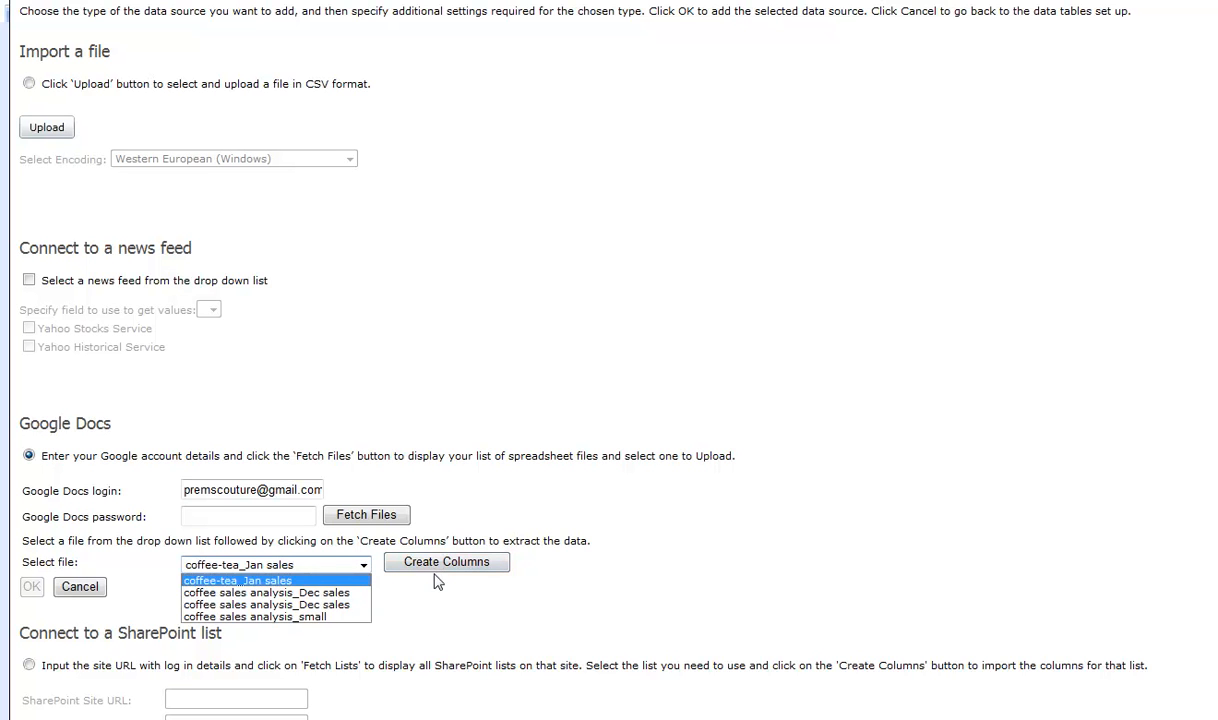
{"action": "left_click", "coordinate": [338, 605]}
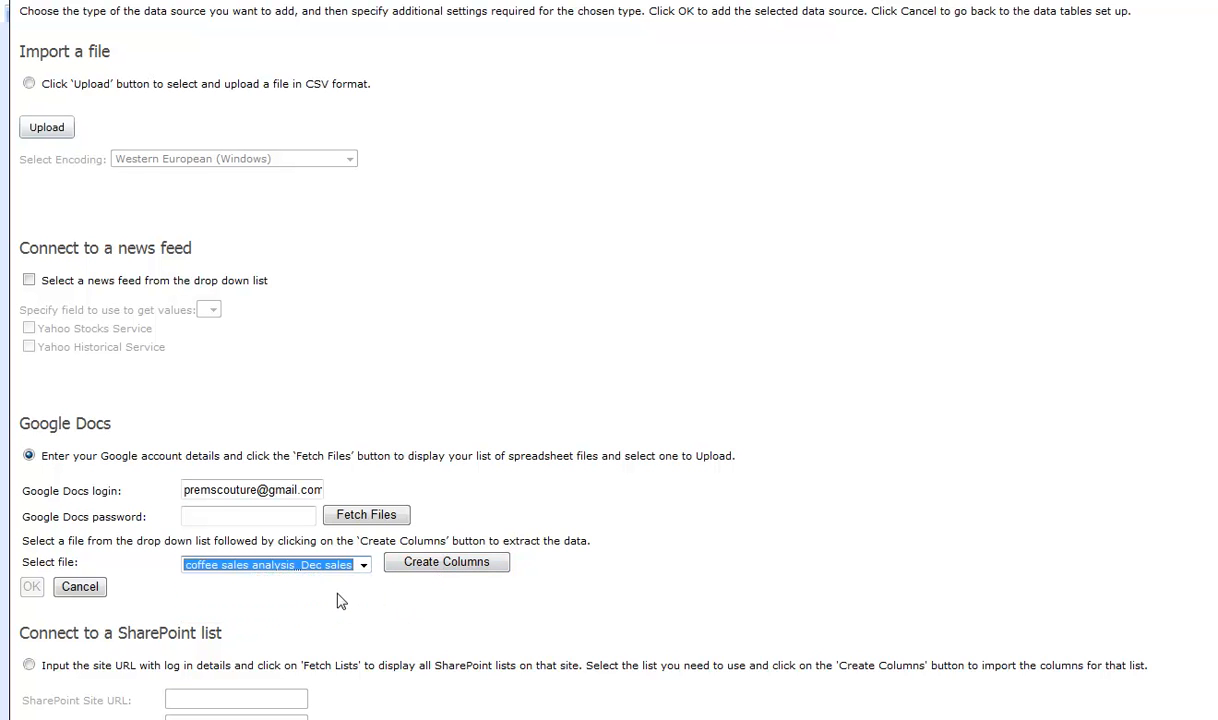
{"action": "left_click", "coordinate": [432, 567]}
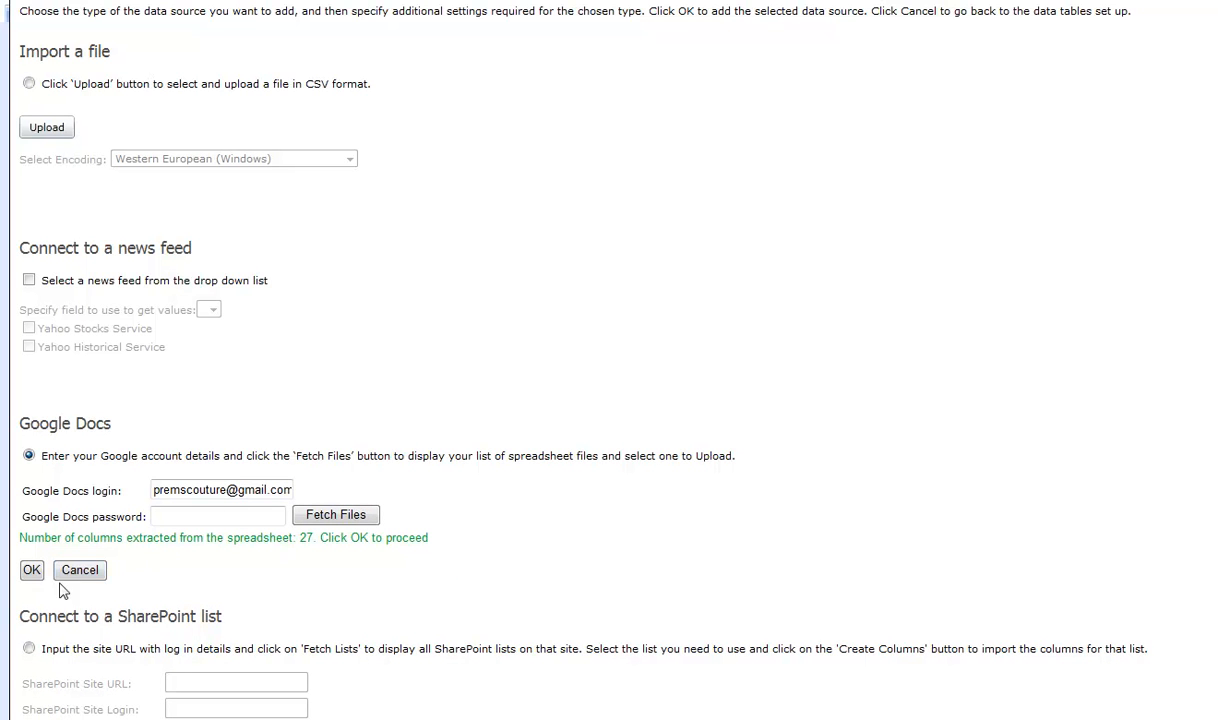
{"action": "left_click", "coordinate": [31, 579]}
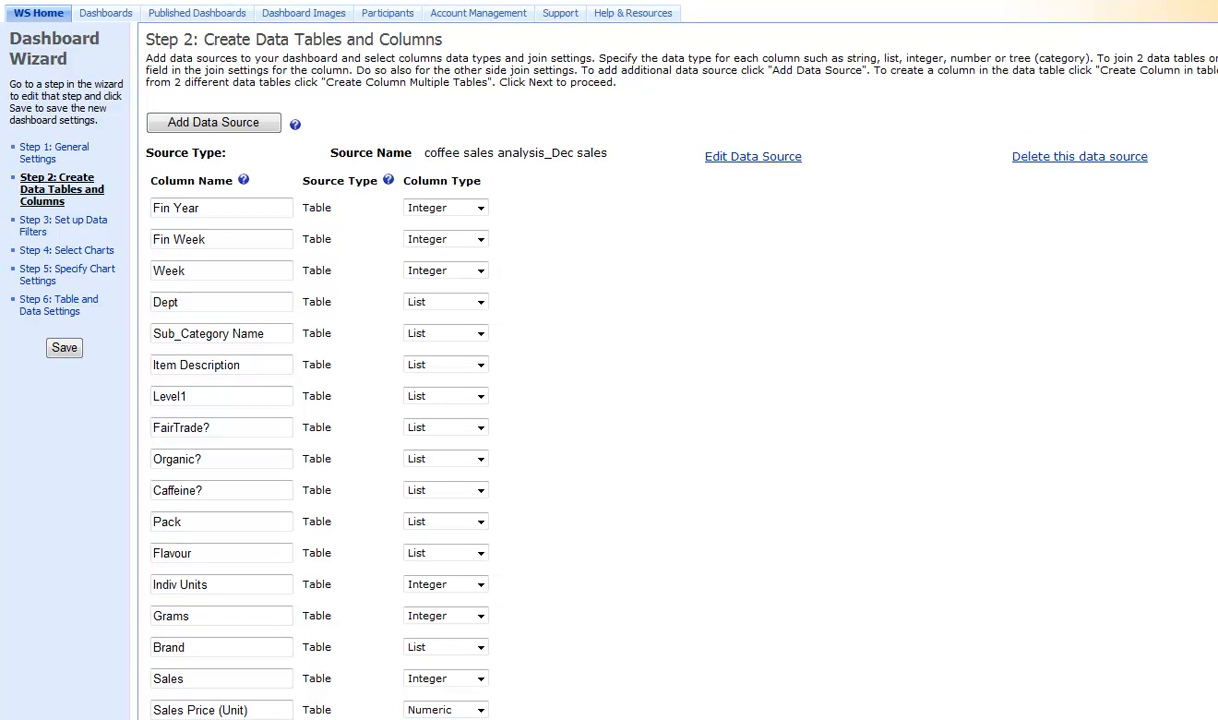
Add the Google Docs spreadsheet coffee-tea_Jan sales as a second data source, creating its columns.
{"action": "scroll", "coordinate": [609, 400], "scroll_direction": "down", "scroll_amount": 5}
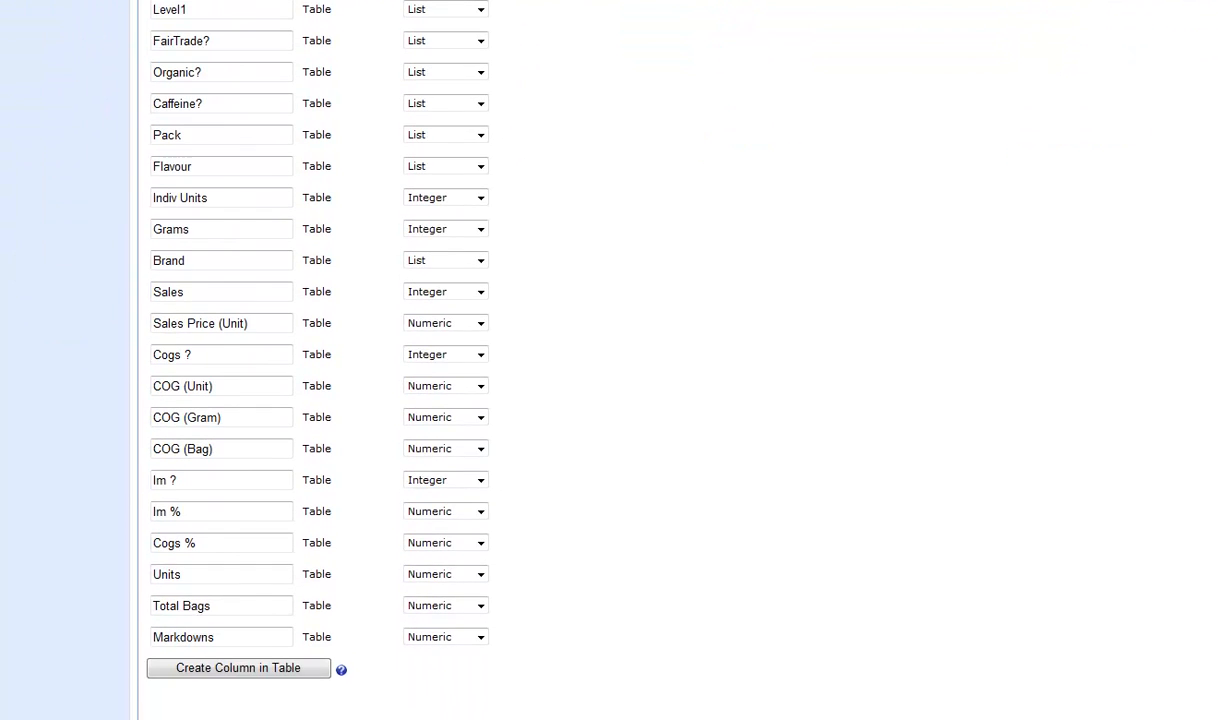
{"action": "scroll", "coordinate": [609, 400], "scroll_direction": "up", "scroll_amount": 5}
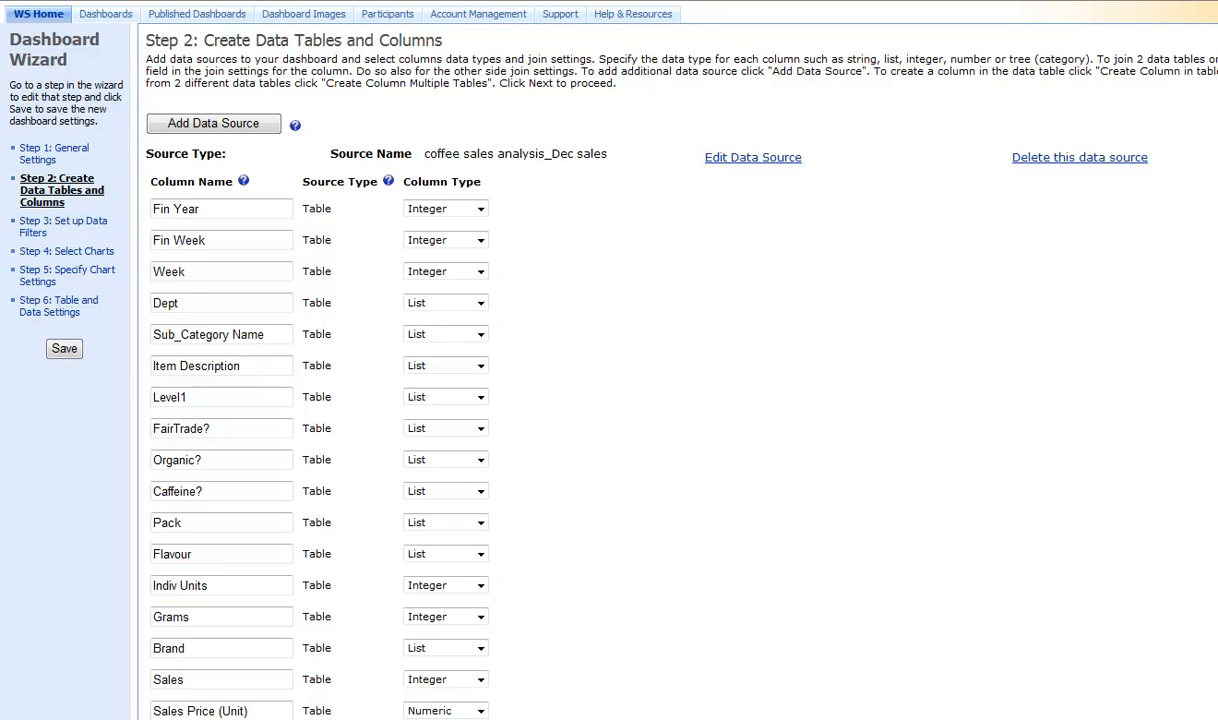
{"action": "left_click", "coordinate": [262, 136]}
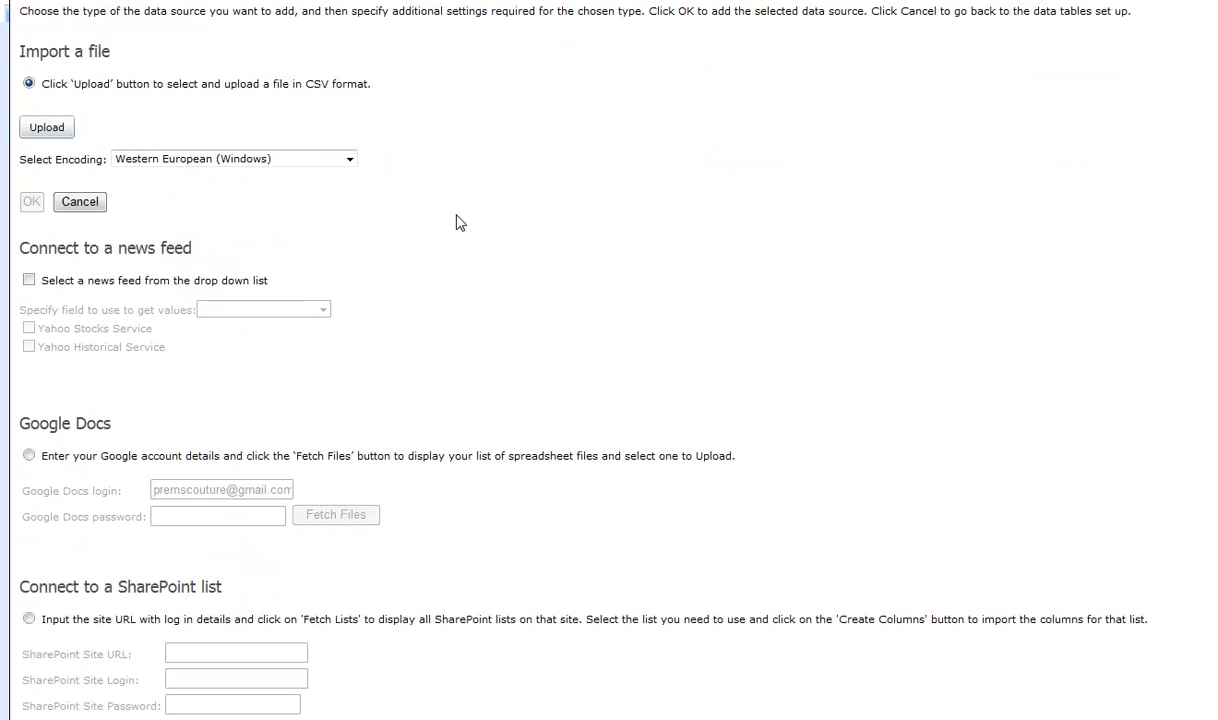
{"action": "left_click", "coordinate": [29, 456]}
{"action": "left_click", "coordinate": [350, 516]}
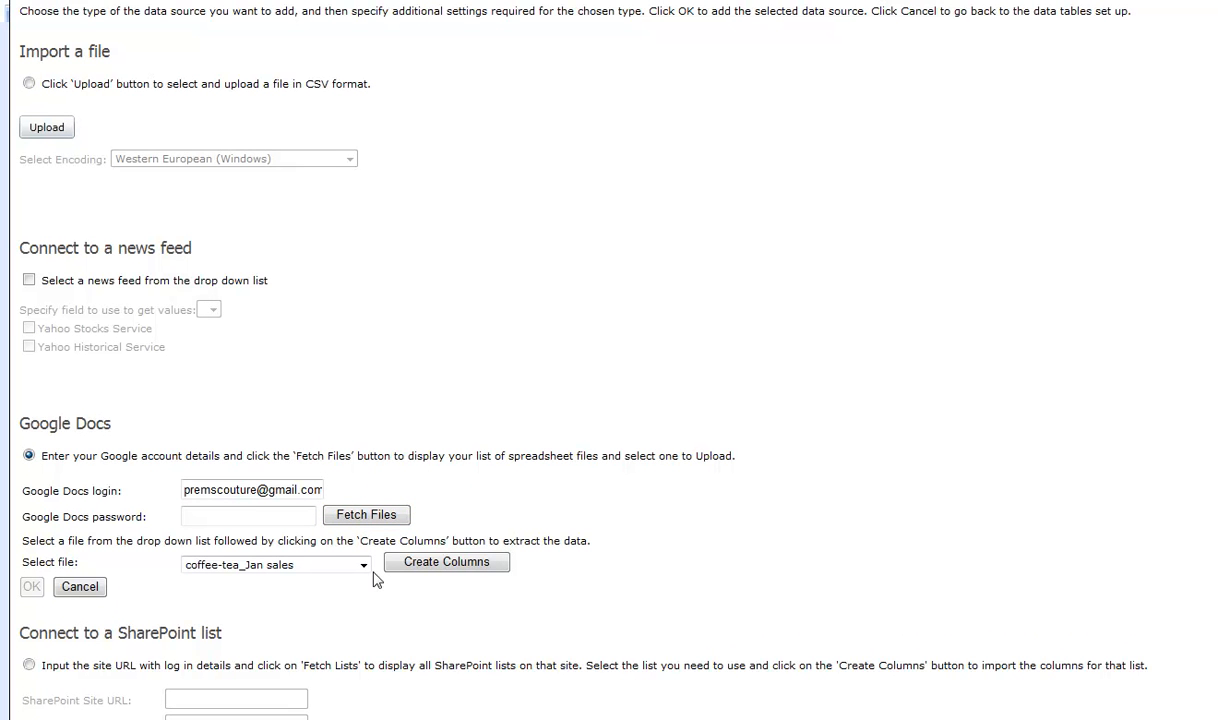
{"action": "left_click", "coordinate": [363, 566]}
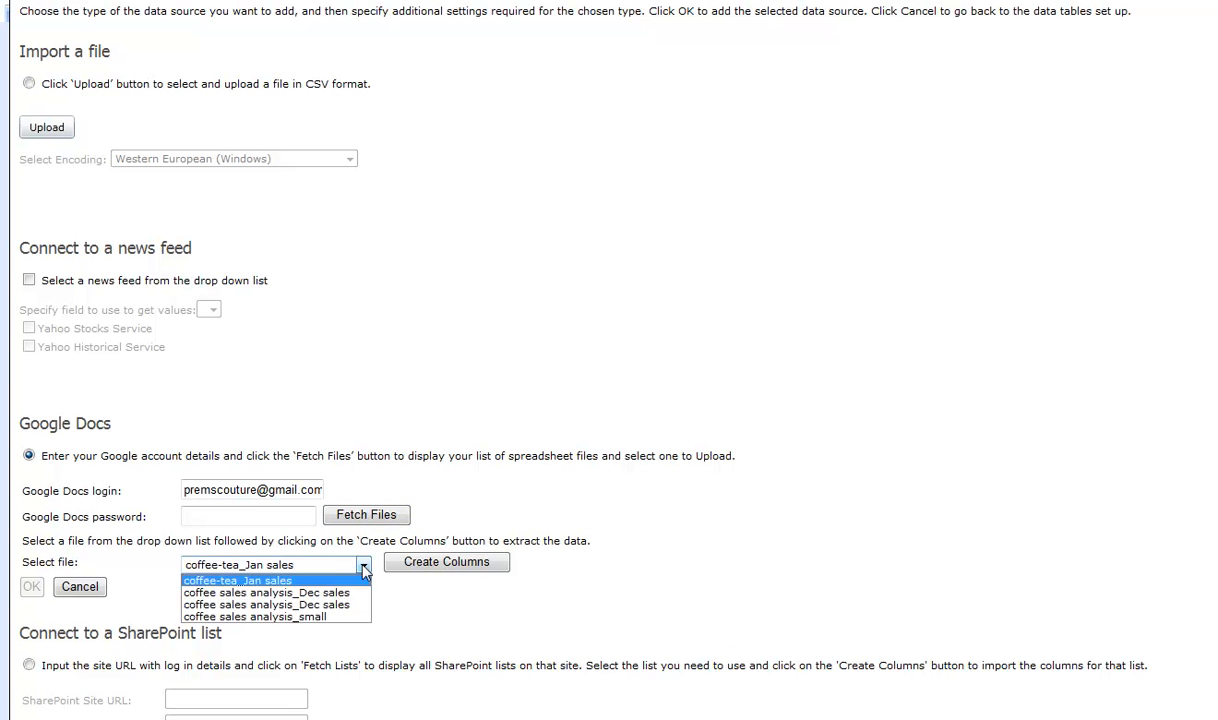
{"action": "left_click", "coordinate": [240, 579]}
{"action": "left_click", "coordinate": [443, 562]}
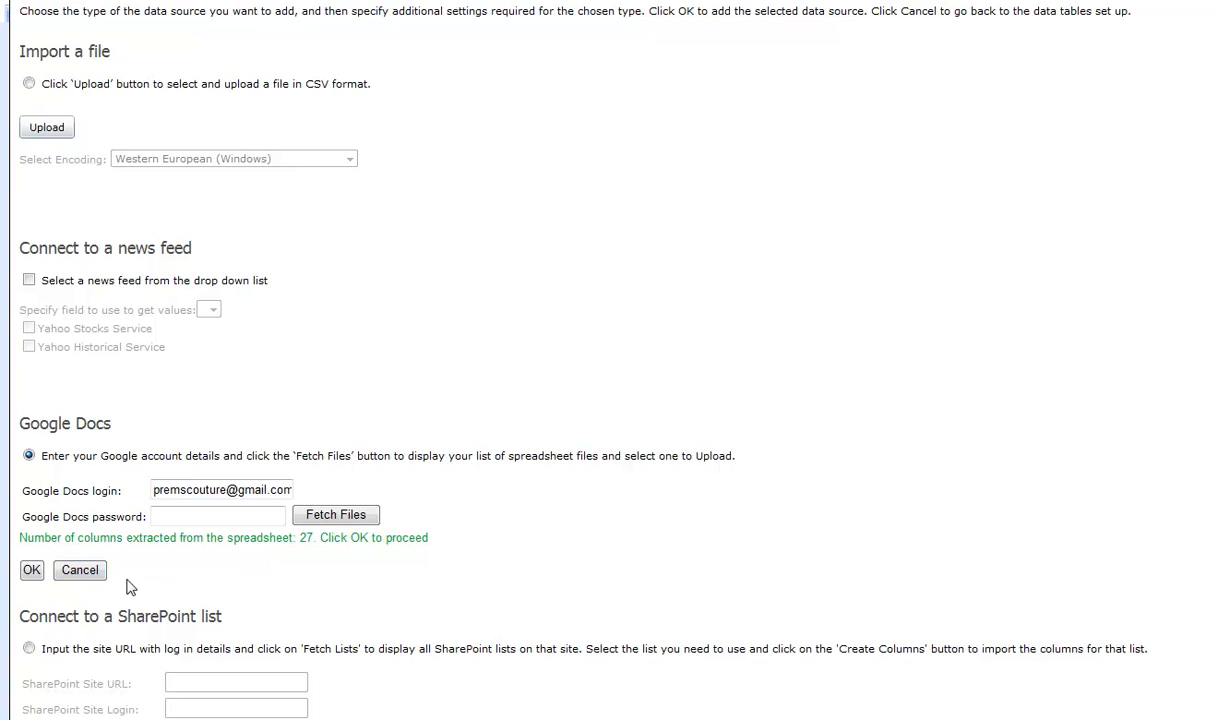
{"action": "left_click", "coordinate": [33, 576]}
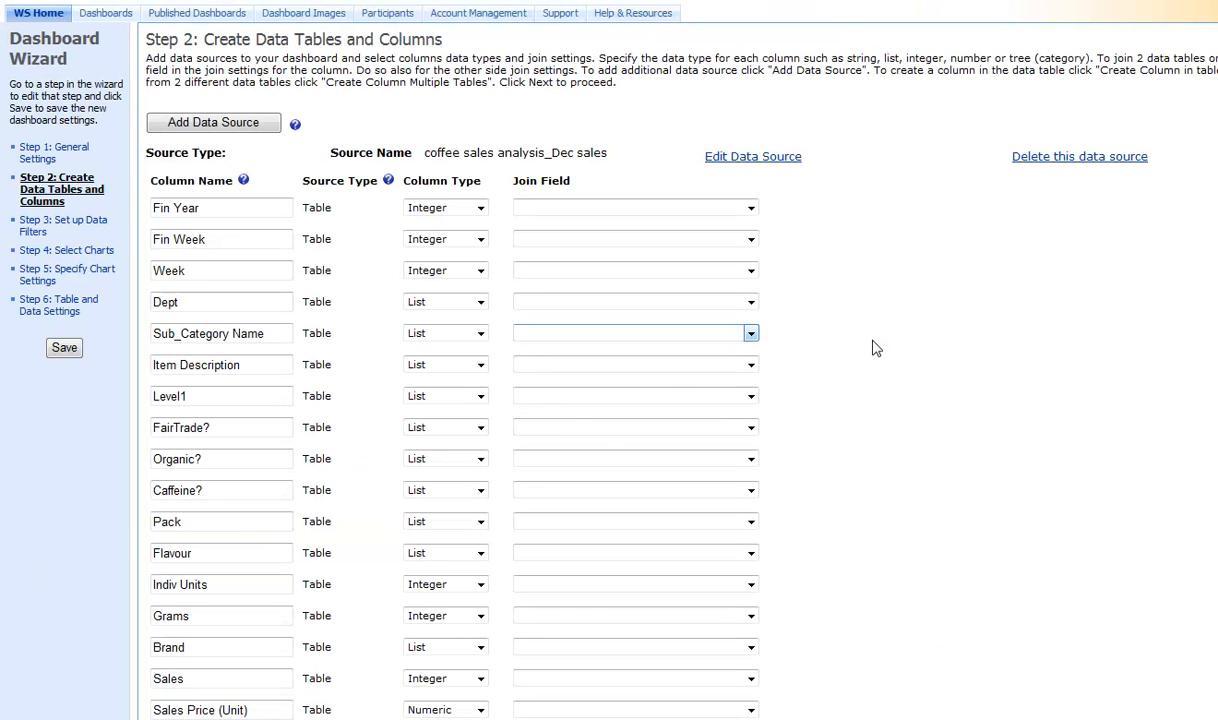
Join the Item Description columns of the Dec sales and Jan sales tables to each other in both tables' join fields.
{"action": "scroll", "coordinate": [872, 346], "scroll_direction": "down", "scroll_amount": 10}
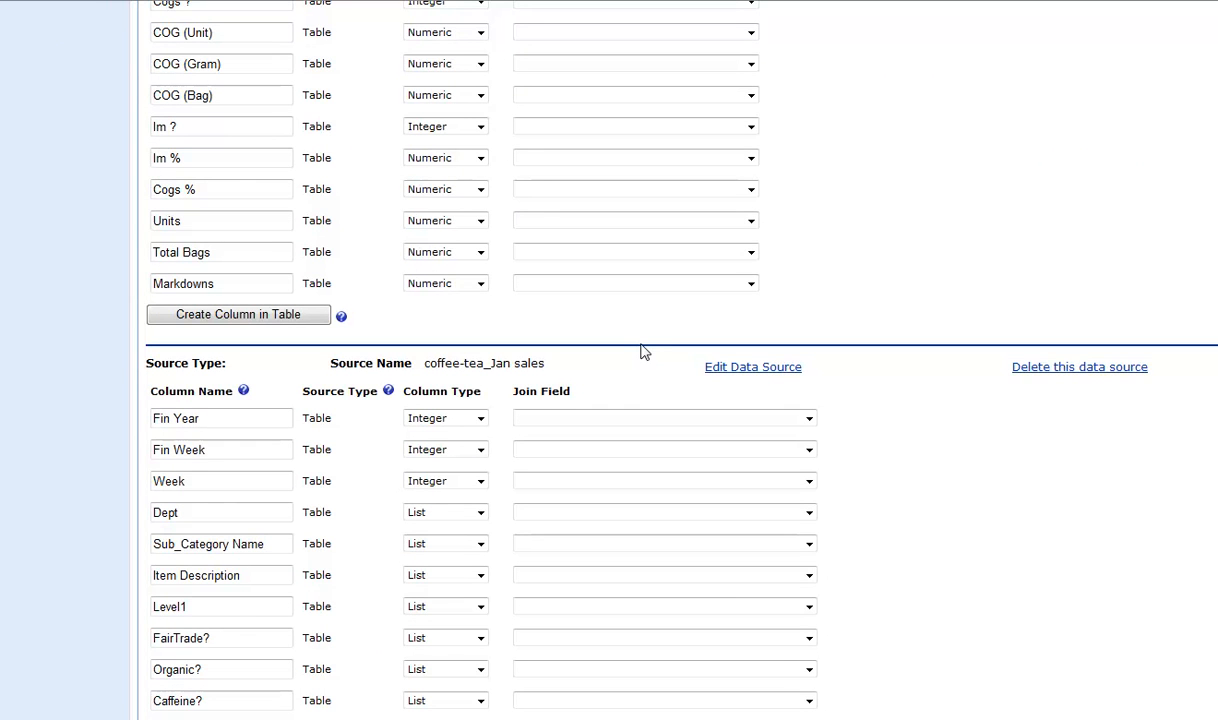
{"action": "left_click_drag", "start_coordinate": [548, 365], "coordinate": [434, 377]}
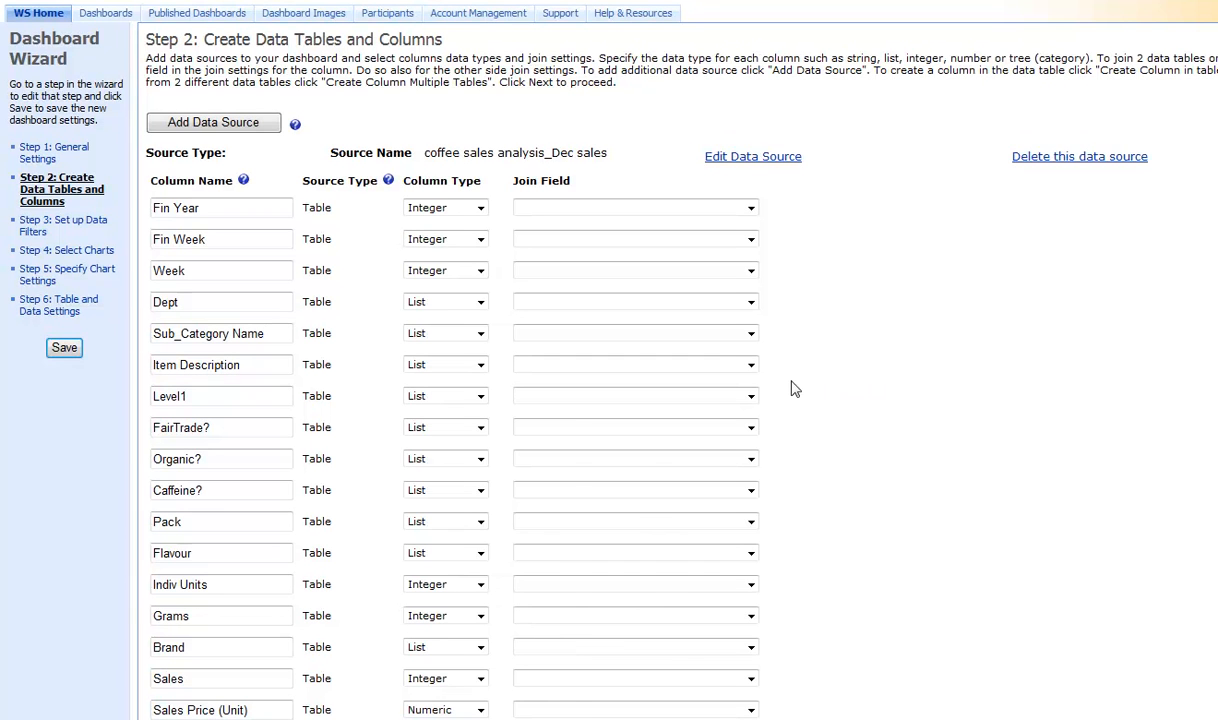
{"action": "left_click", "coordinate": [750, 366]}
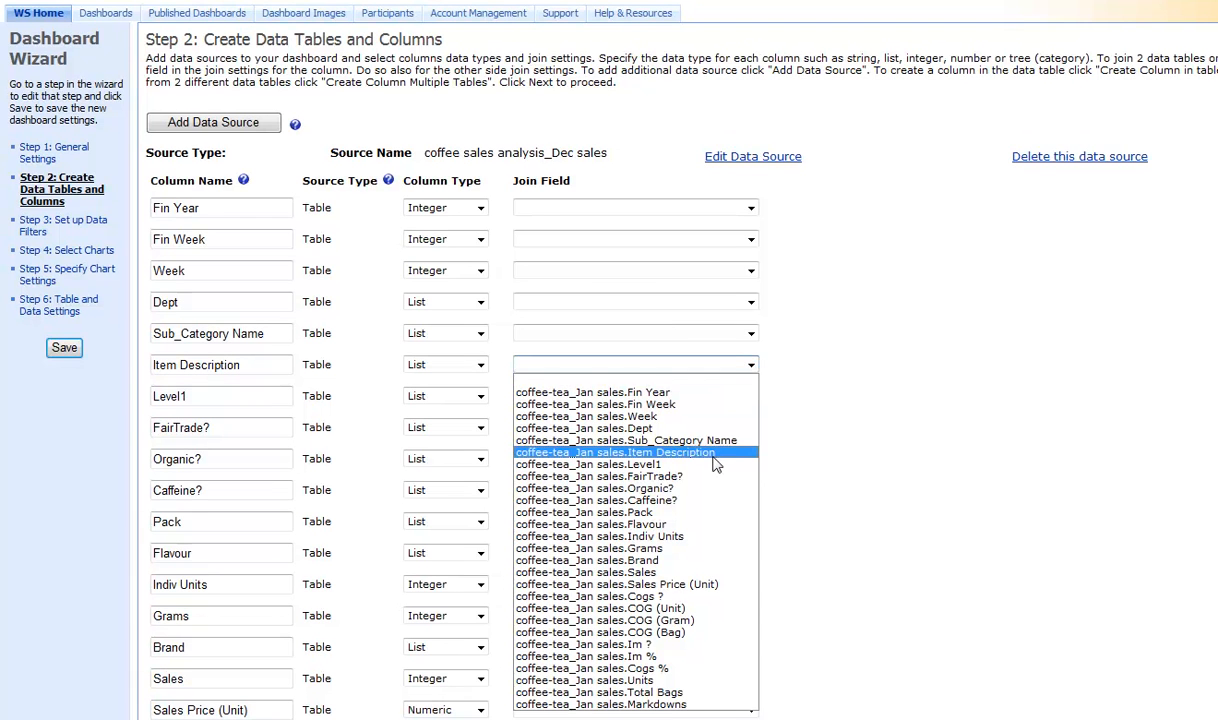
{"action": "left_click", "coordinate": [714, 455]}
{"action": "left_click", "coordinate": [943, 390]}
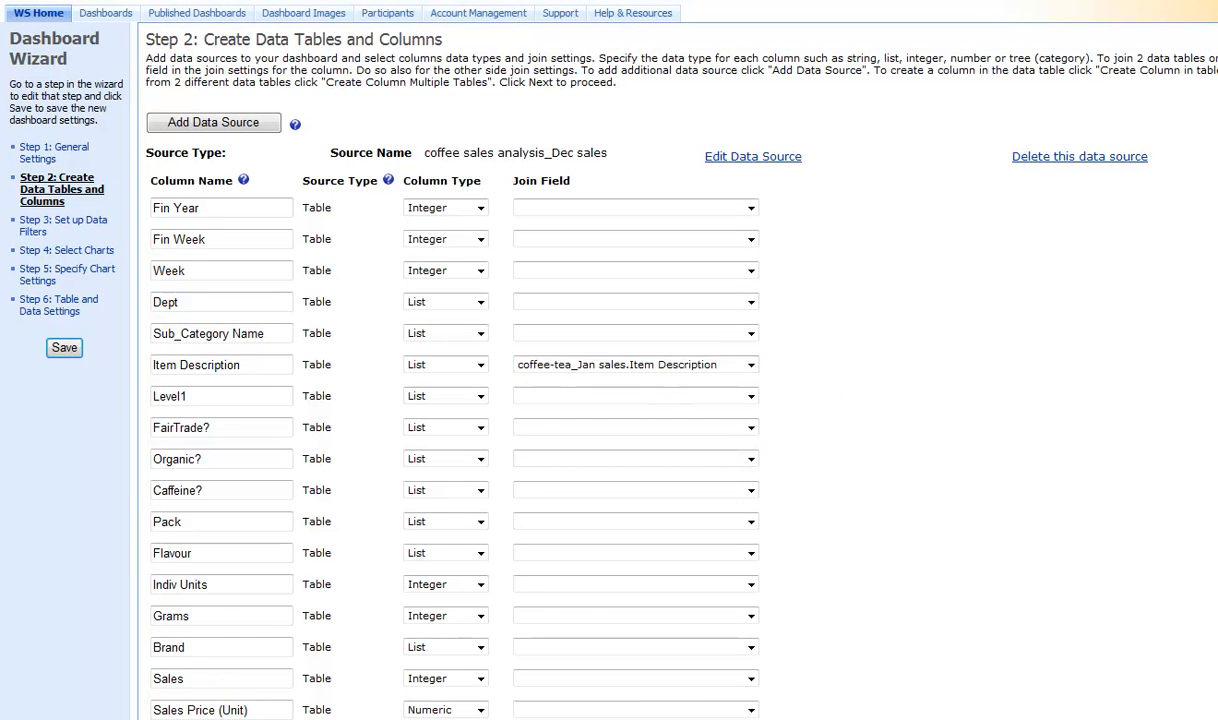
{"action": "scroll", "coordinate": [609, 360], "scroll_direction": "down", "scroll_amount": 6}
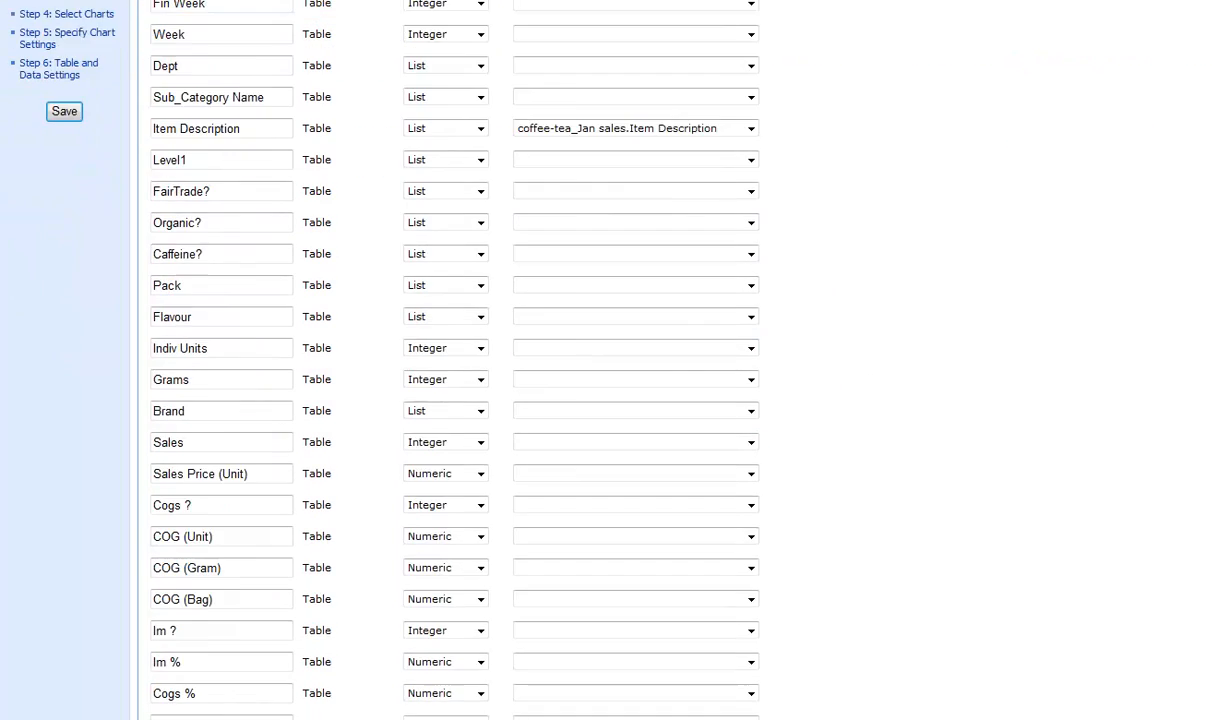
{"action": "scroll", "coordinate": [905, 380], "scroll_direction": "down", "scroll_amount": 3}
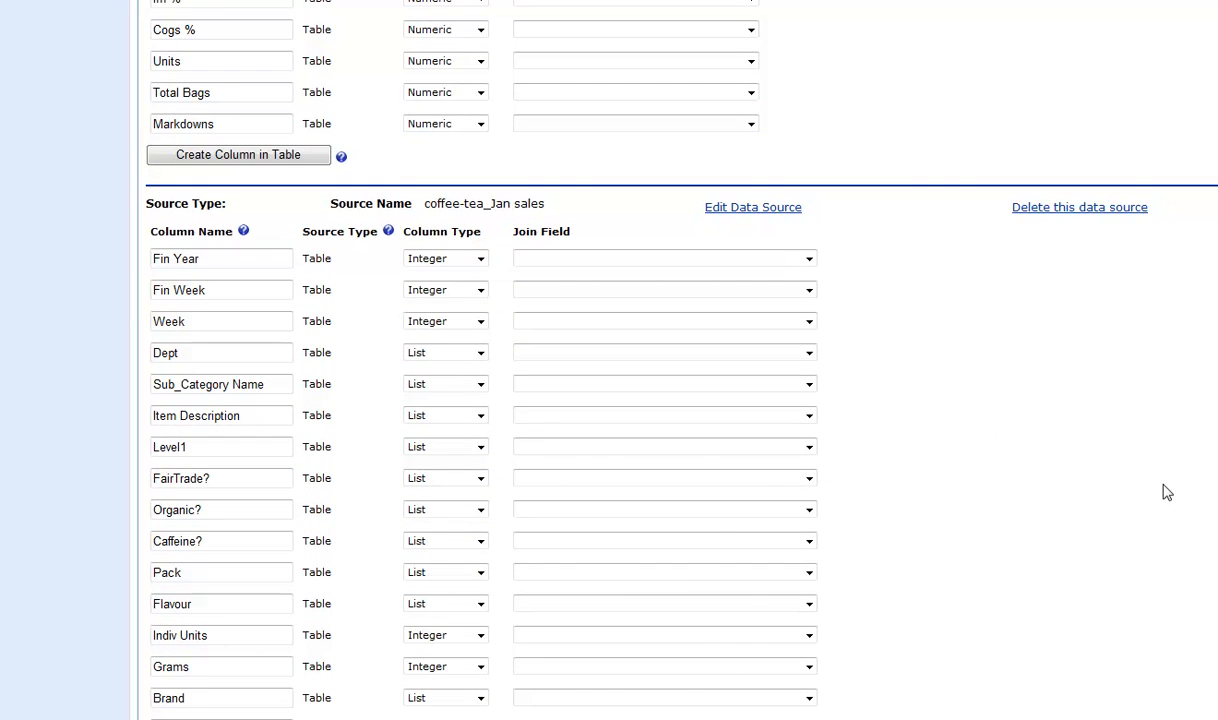
{"action": "left_click", "coordinate": [812, 418]}
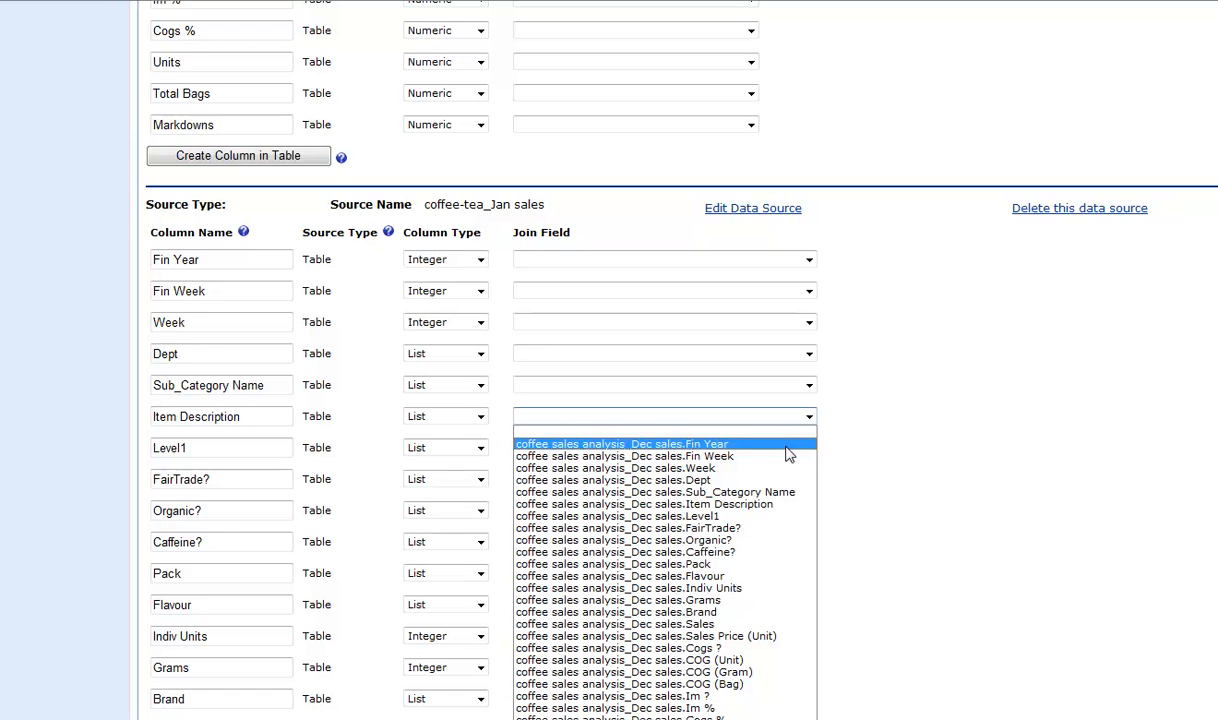
{"action": "left_click", "coordinate": [777, 504]}
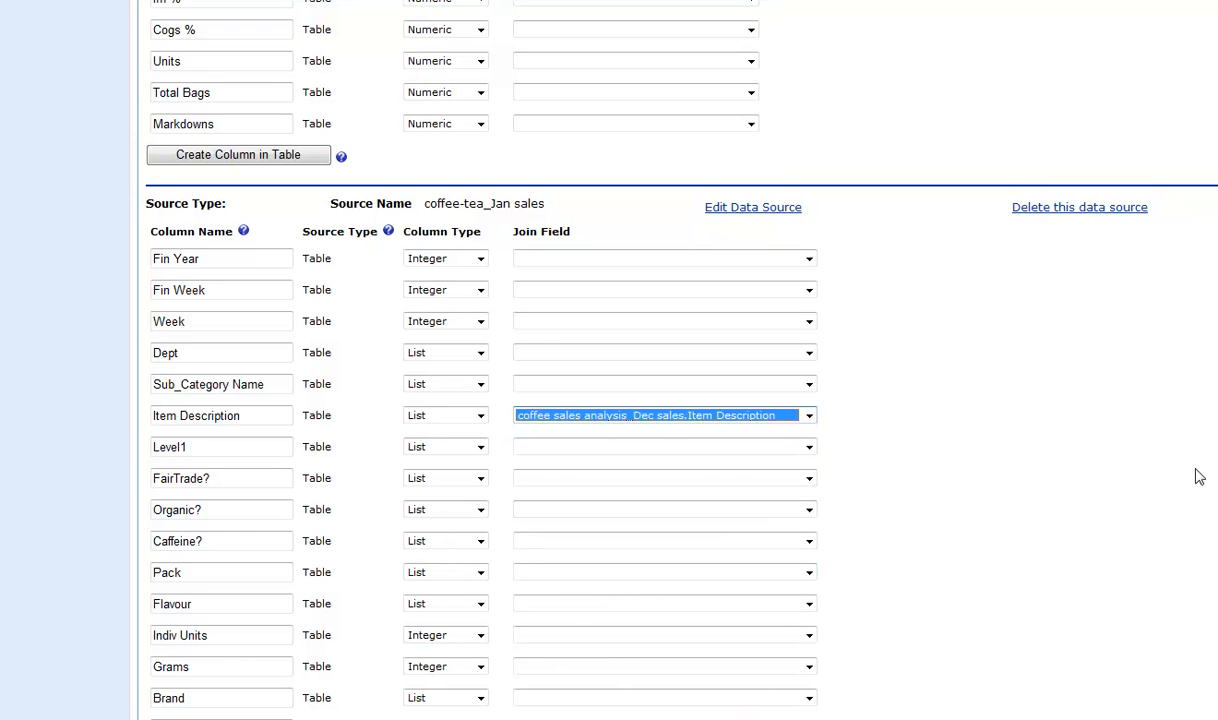
Join the Level1 columns of the Dec sales and Jan sales tables to each other in both directions.
{"action": "scroll", "coordinate": [609, 360], "scroll_direction": "up", "scroll_amount": 15}
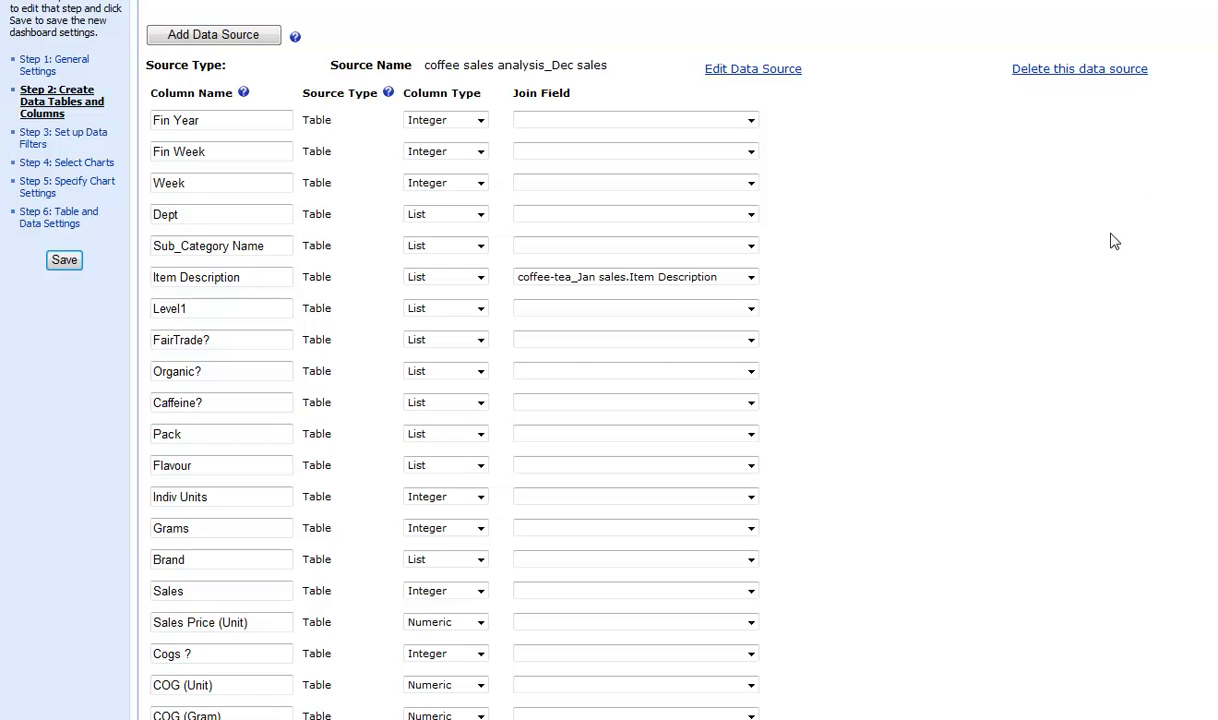
{"action": "left_click", "coordinate": [750, 310]}
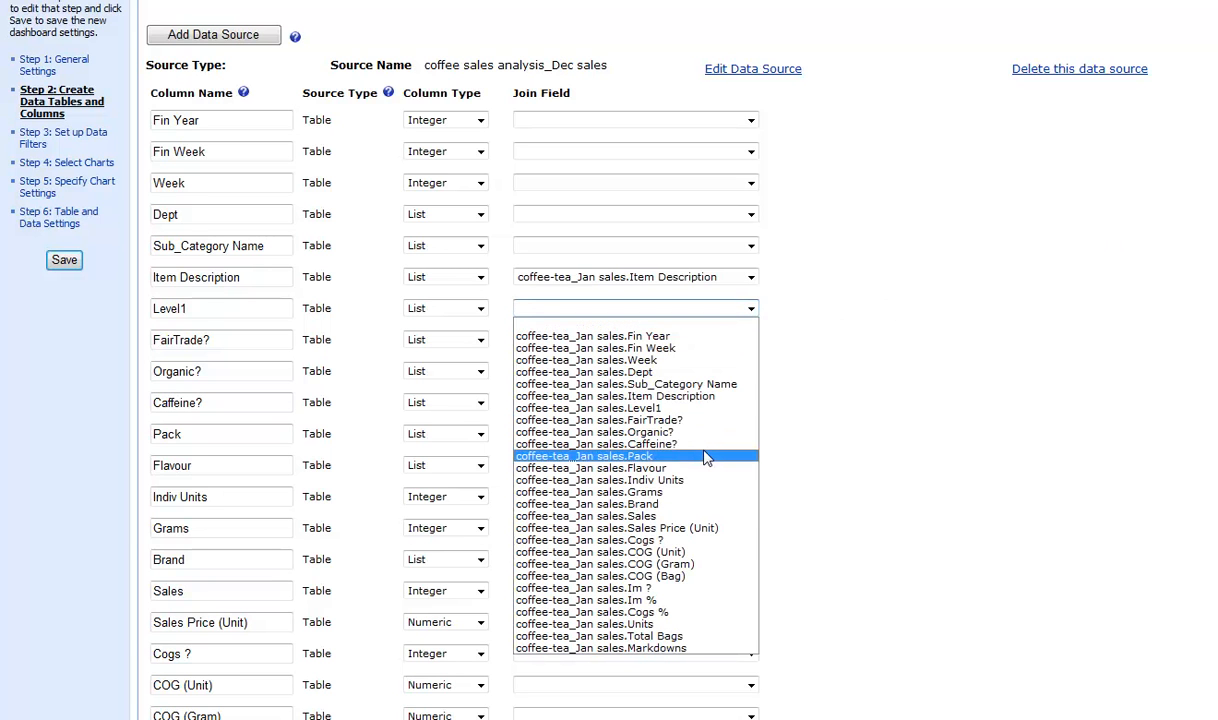
{"action": "left_click", "coordinate": [692, 408]}
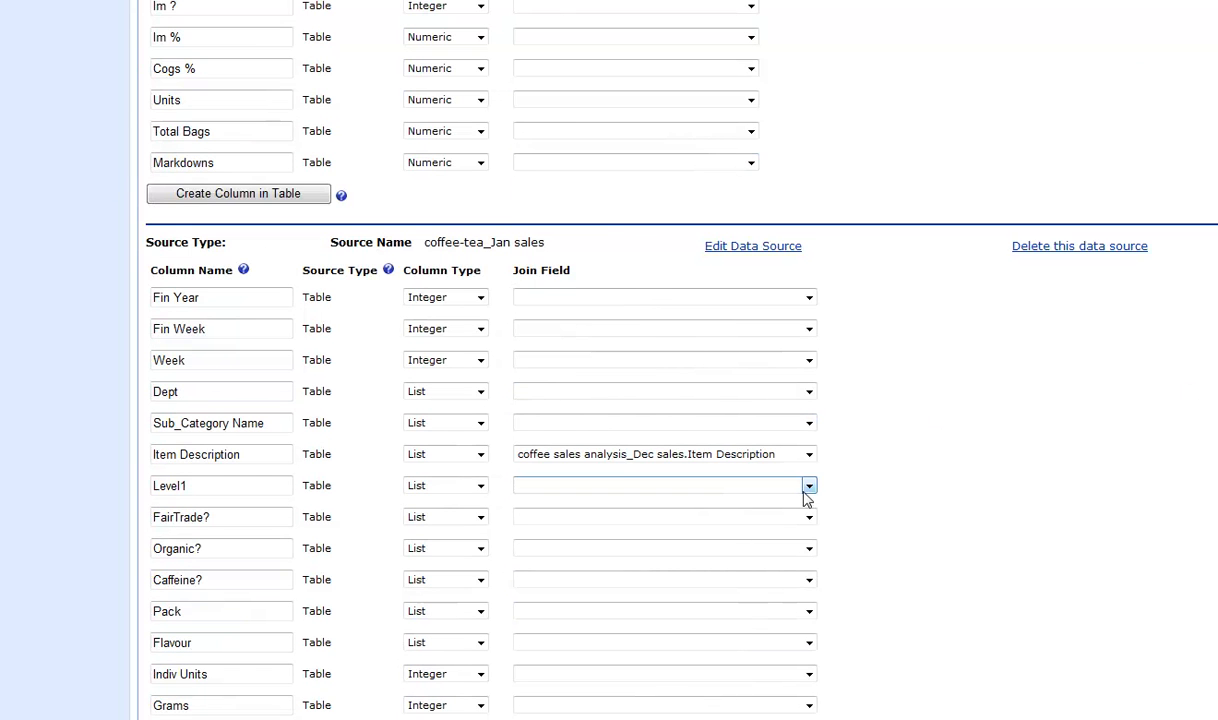
{"action": "left_click", "coordinate": [807, 487]}
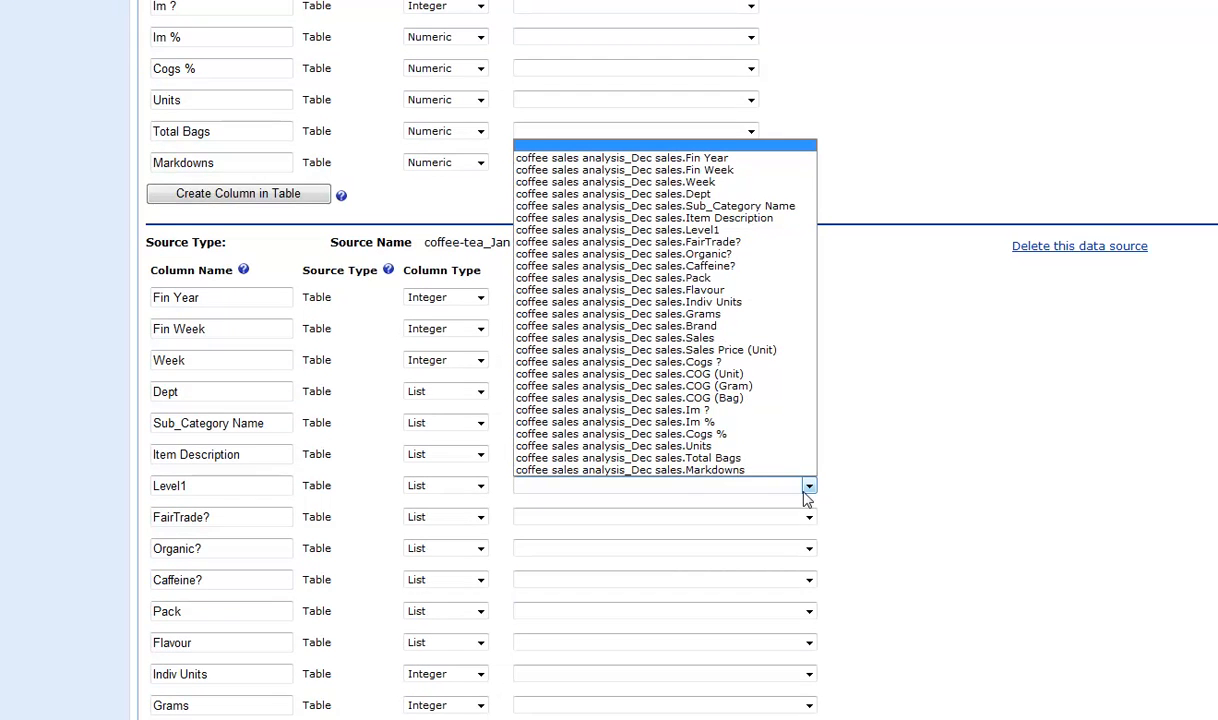
{"action": "left_click", "coordinate": [693, 231]}
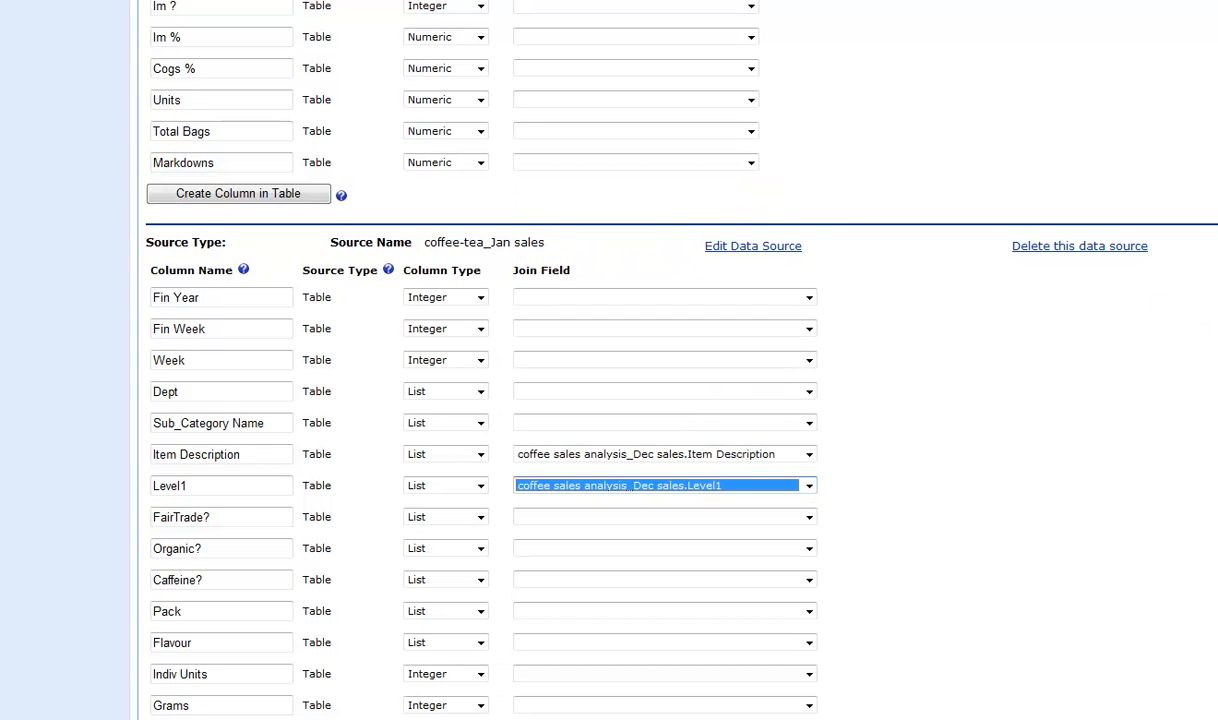
Set the Brand join field in each table to the Brand column of the other table.
{"action": "scroll", "coordinate": [734, 421], "scroll_direction": "up", "scroll_amount": 6}
{"action": "left_click", "coordinate": [750, 420]}
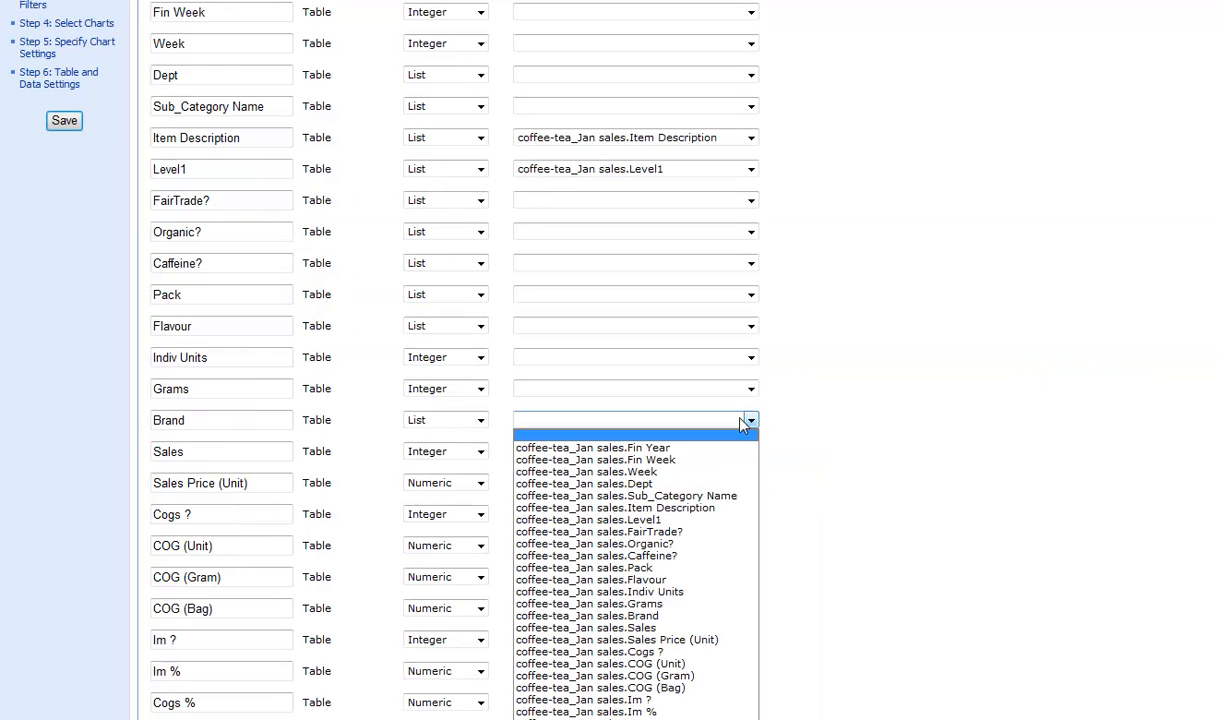
{"action": "left_click", "coordinate": [679, 620]}
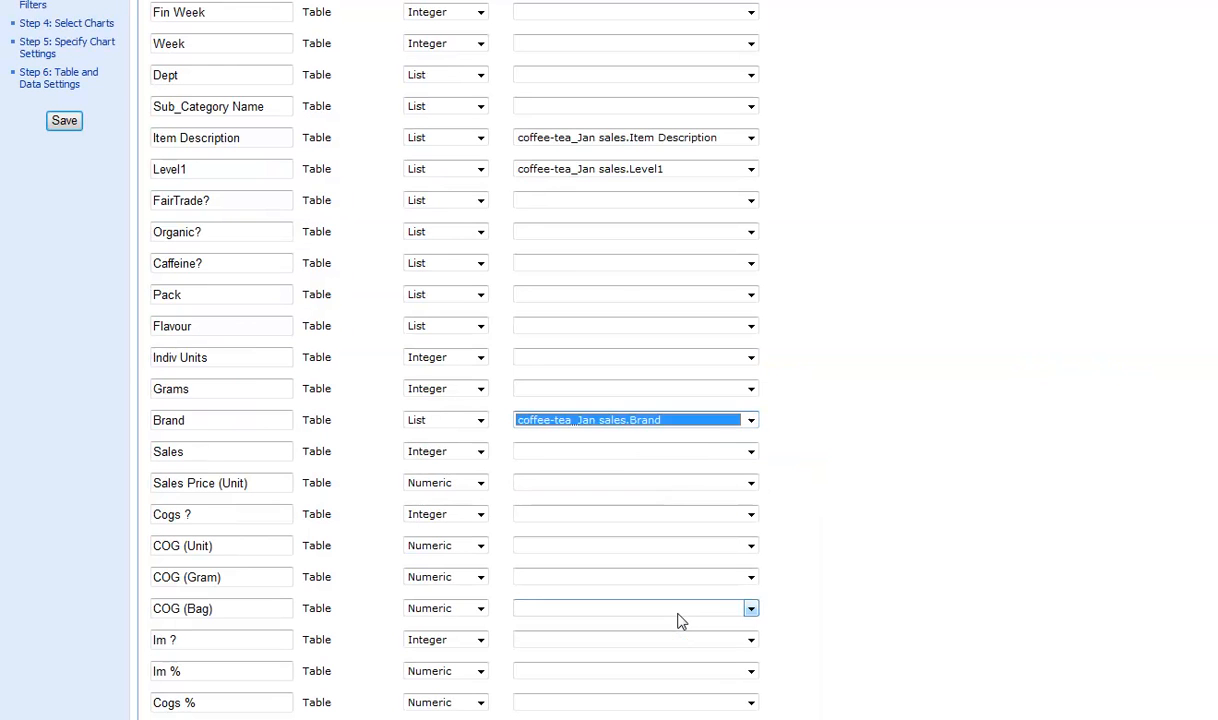
{"action": "scroll", "coordinate": [1022, 497], "scroll_direction": "down", "scroll_amount": 6}
{"action": "left_click", "coordinate": [808, 536]}
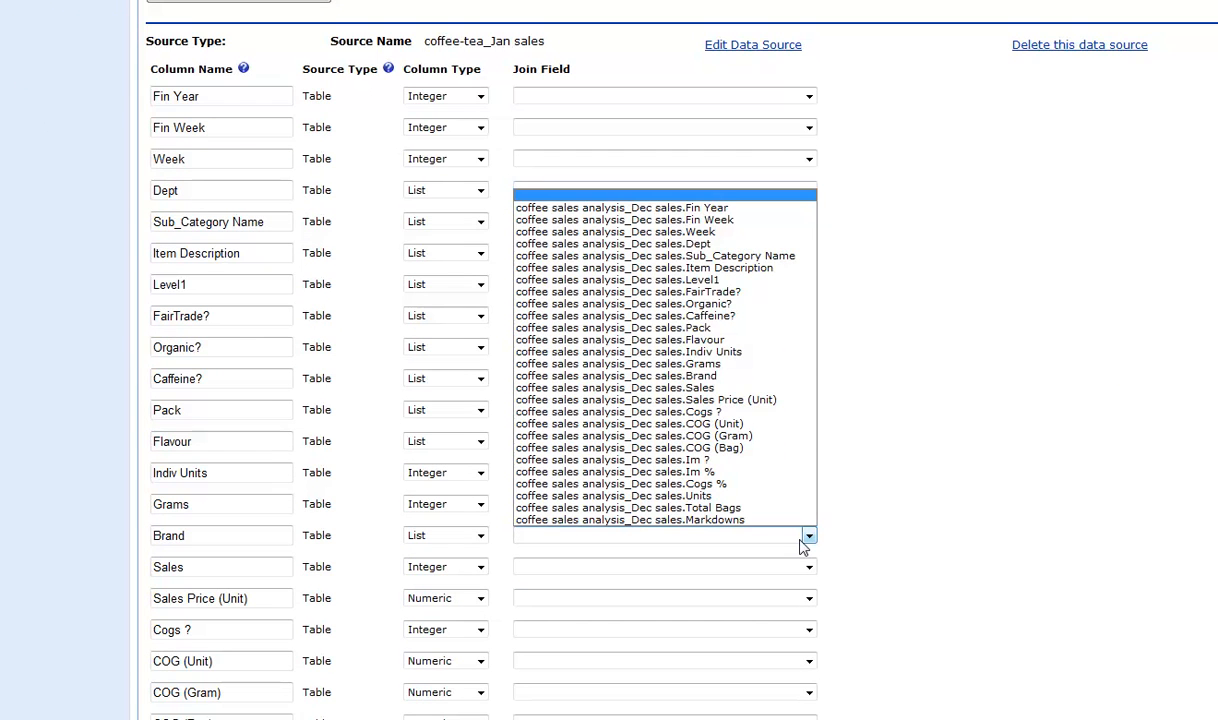
{"action": "left_click", "coordinate": [615, 375]}
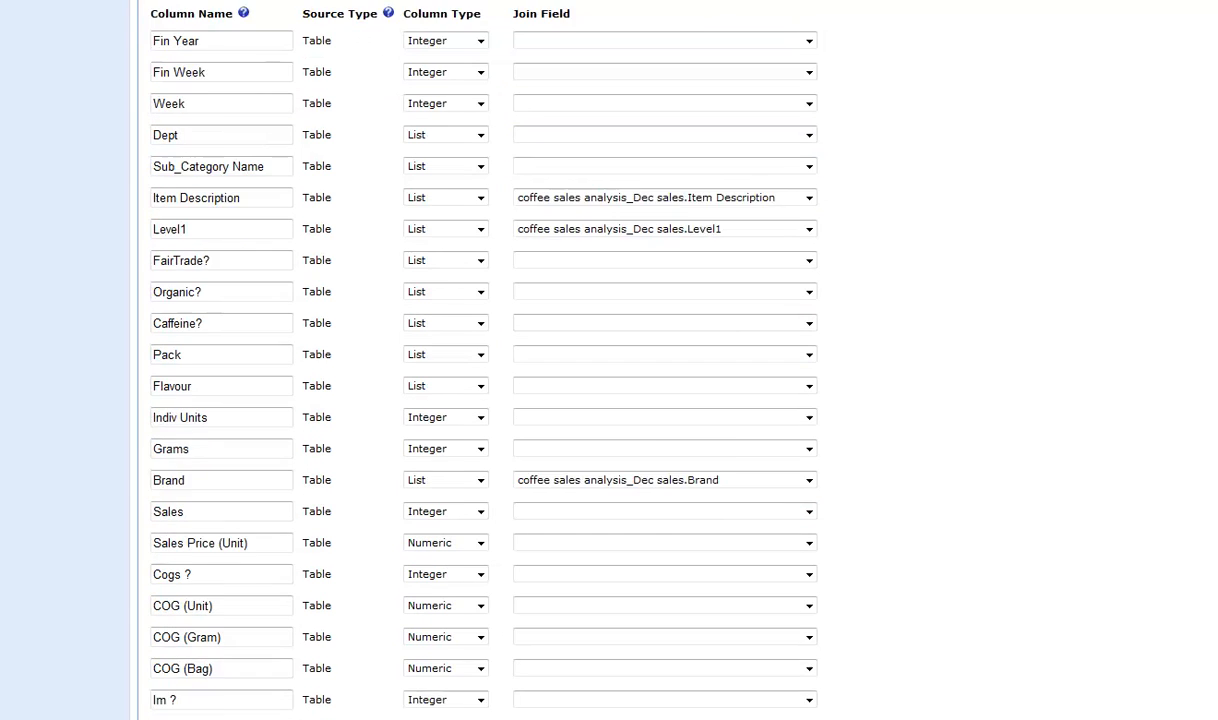
Rename the Fin Year column of the coffee-tea_Jan sales table to Fin Year1.
{"action": "scroll", "coordinate": [609, 400], "scroll_direction": "down", "scroll_amount": 3}
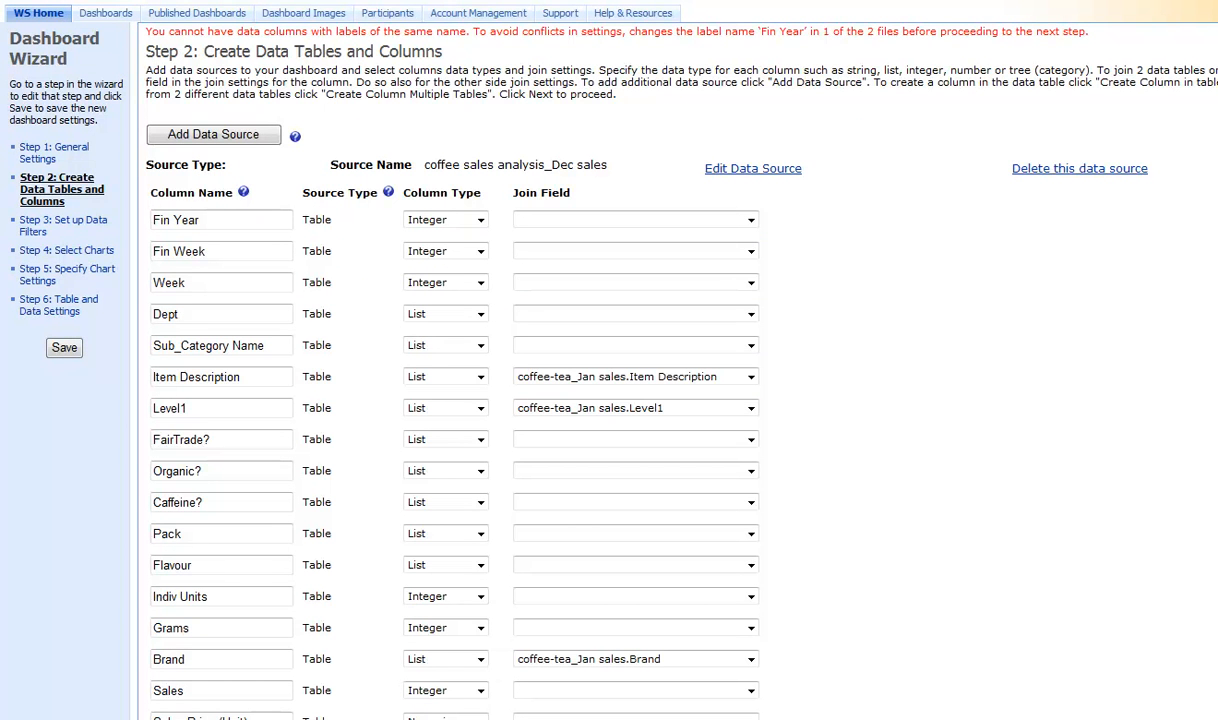
{"action": "left_click_drag", "start_coordinate": [1090, 32], "coordinate": [153, 38]}
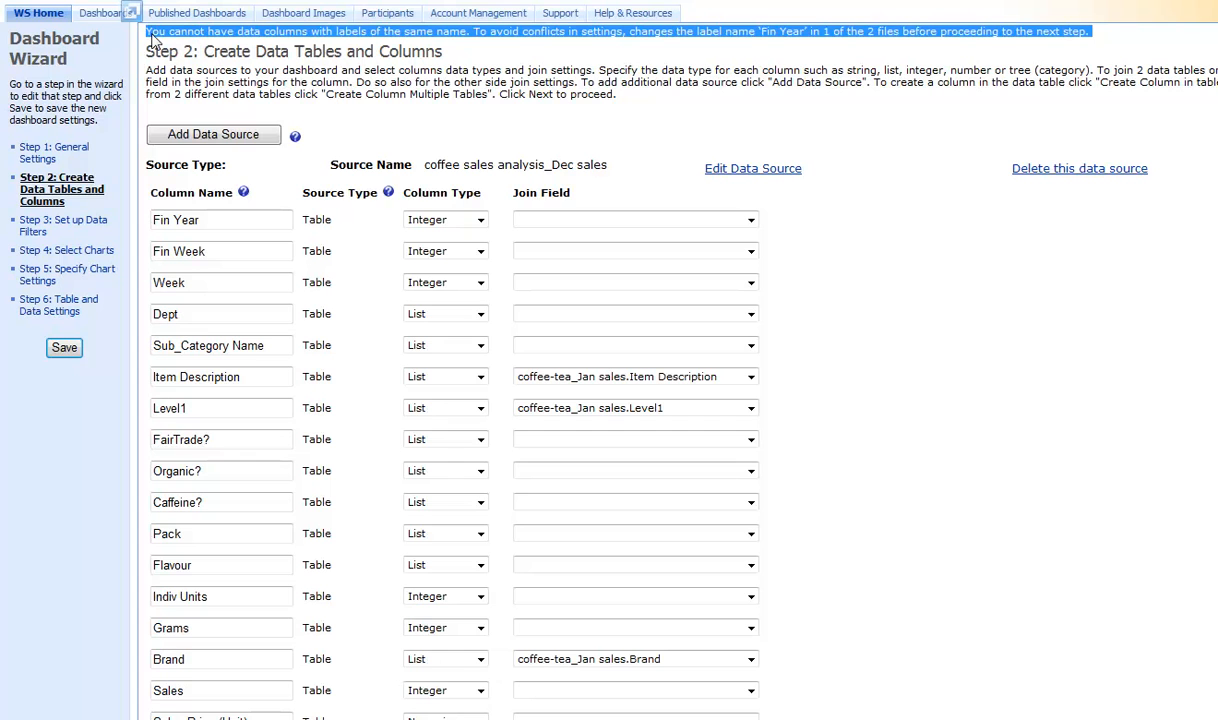
{"action": "left_click", "coordinate": [497, 66]}
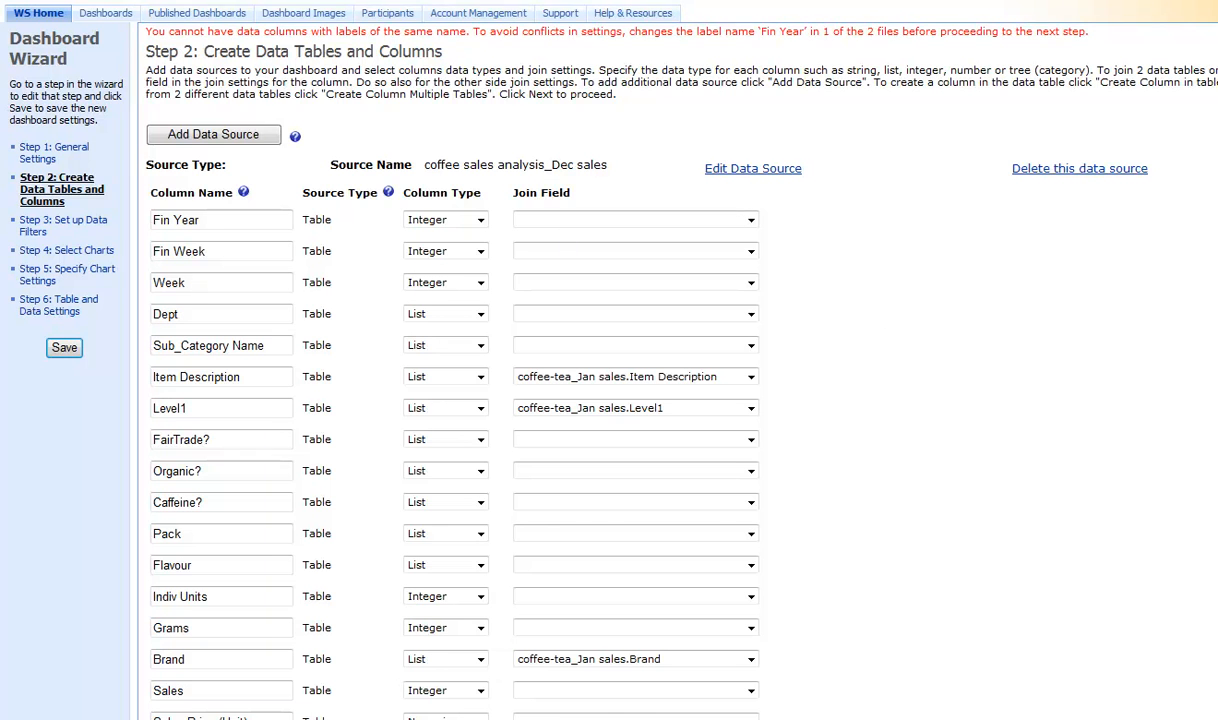
{"action": "scroll", "coordinate": [1143, 470], "scroll_direction": "down", "scroll_amount": 12}
{"action": "left_click", "coordinate": [217, 63]}
{"action": "type", "text": "1"}
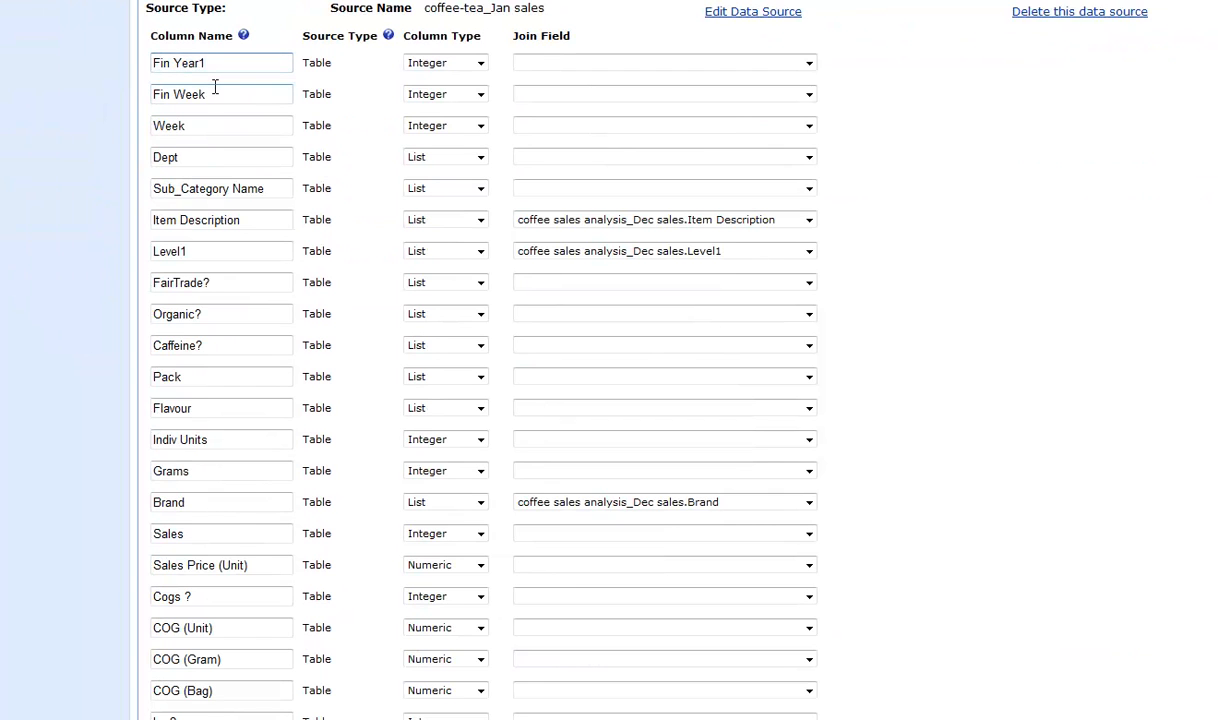
Rename the Jan sales table's Fin Week, Week, Dept and Sub_Category Name columns to Fin Week1, Week1, Dept1 and Sub_Category Name1.
{"action": "left_click", "coordinate": [215, 90]}
{"action": "type", "text": "1"}
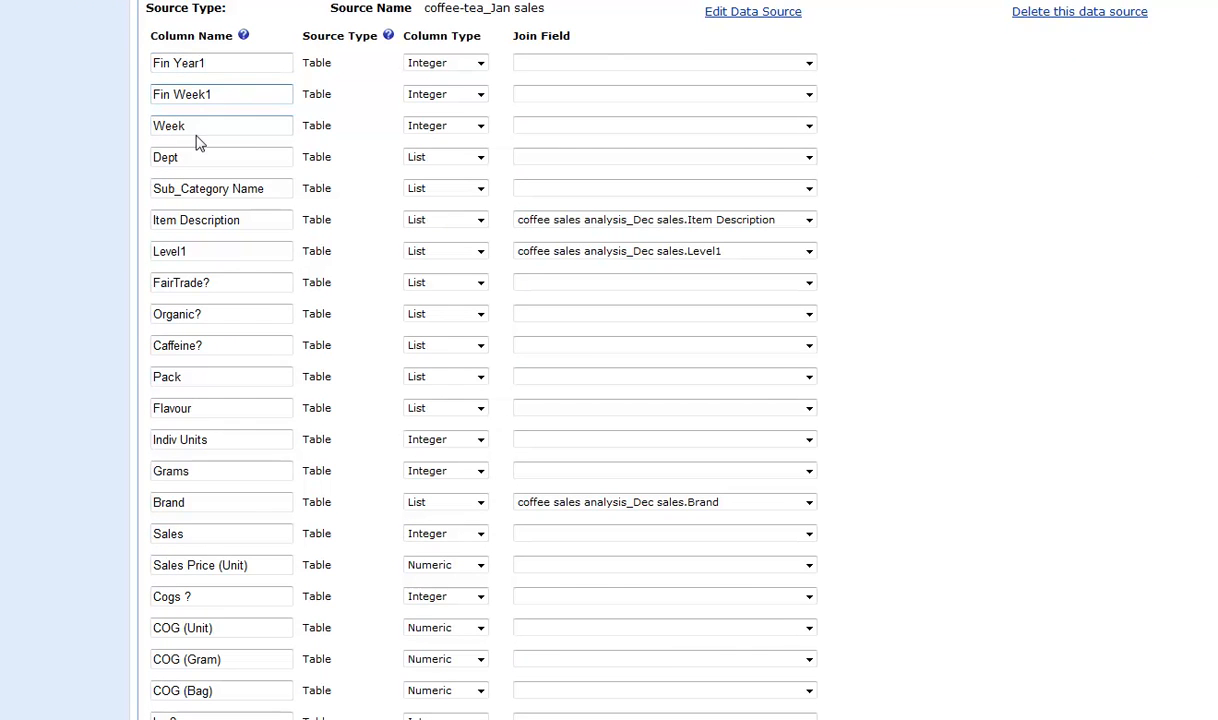
{"action": "left_click", "coordinate": [196, 120]}
{"action": "type", "text": "1"}
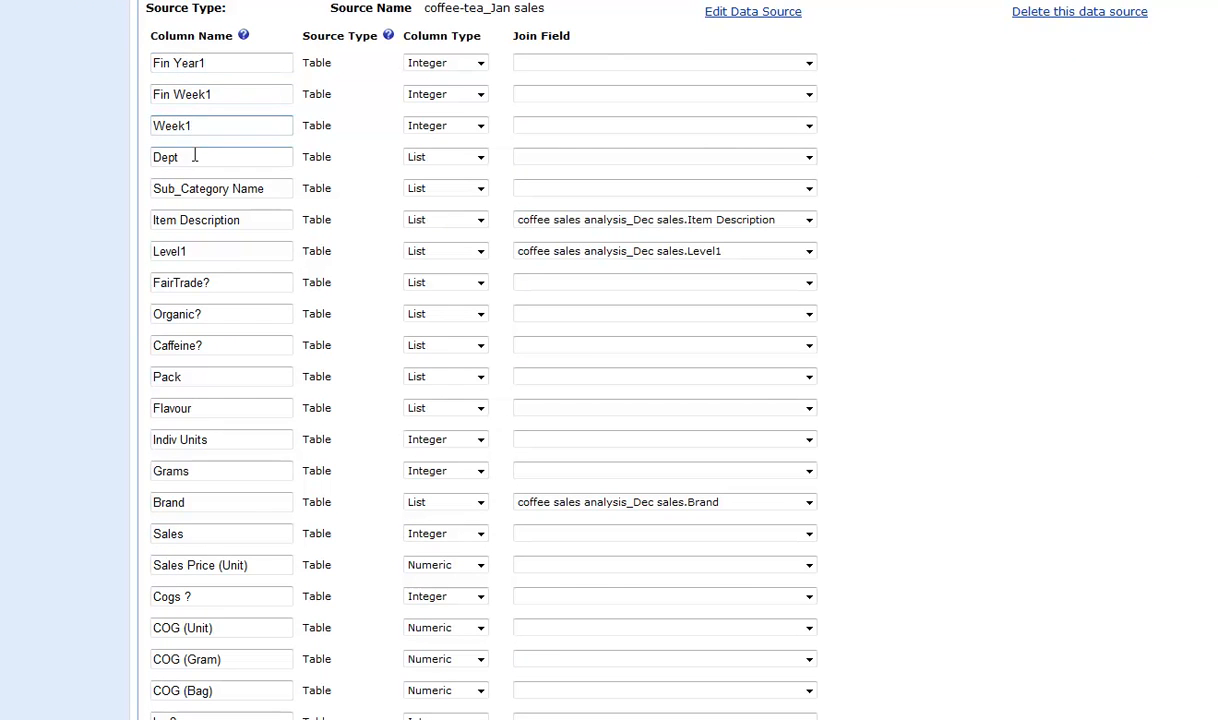
{"action": "left_click", "coordinate": [195, 156]}
{"action": "type", "text": "1"}
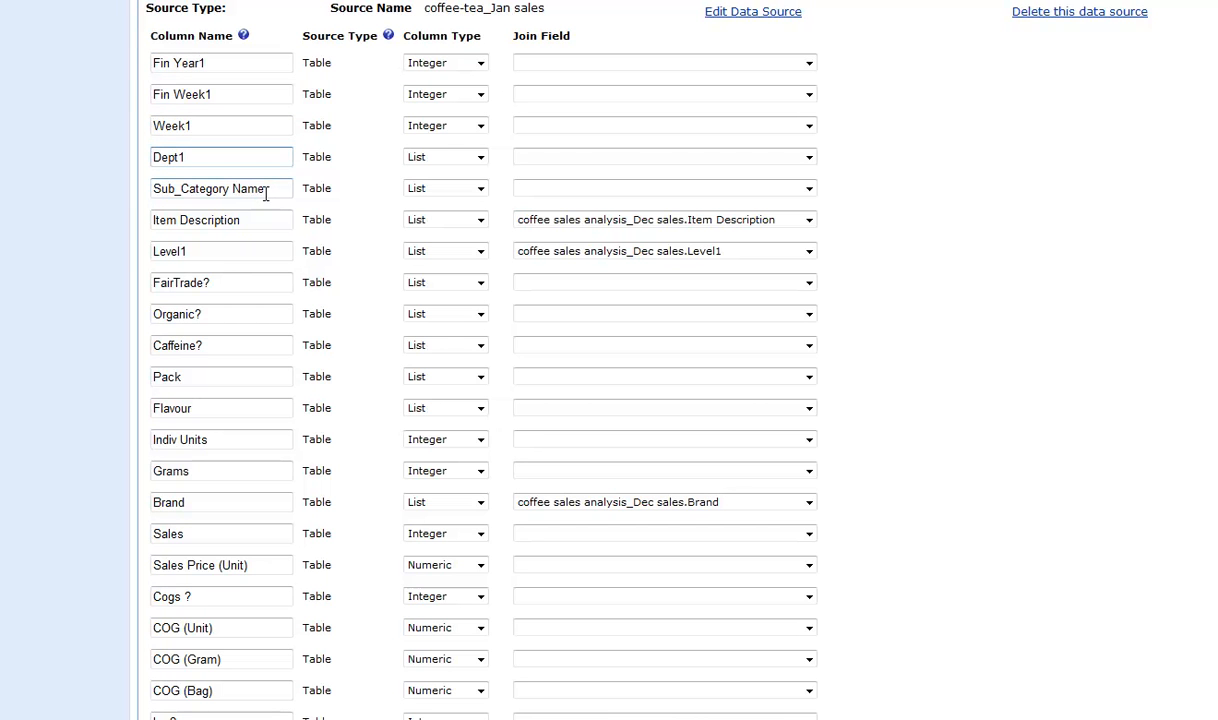
{"action": "left_click", "coordinate": [265, 190]}
{"action": "type", "text": "1"}
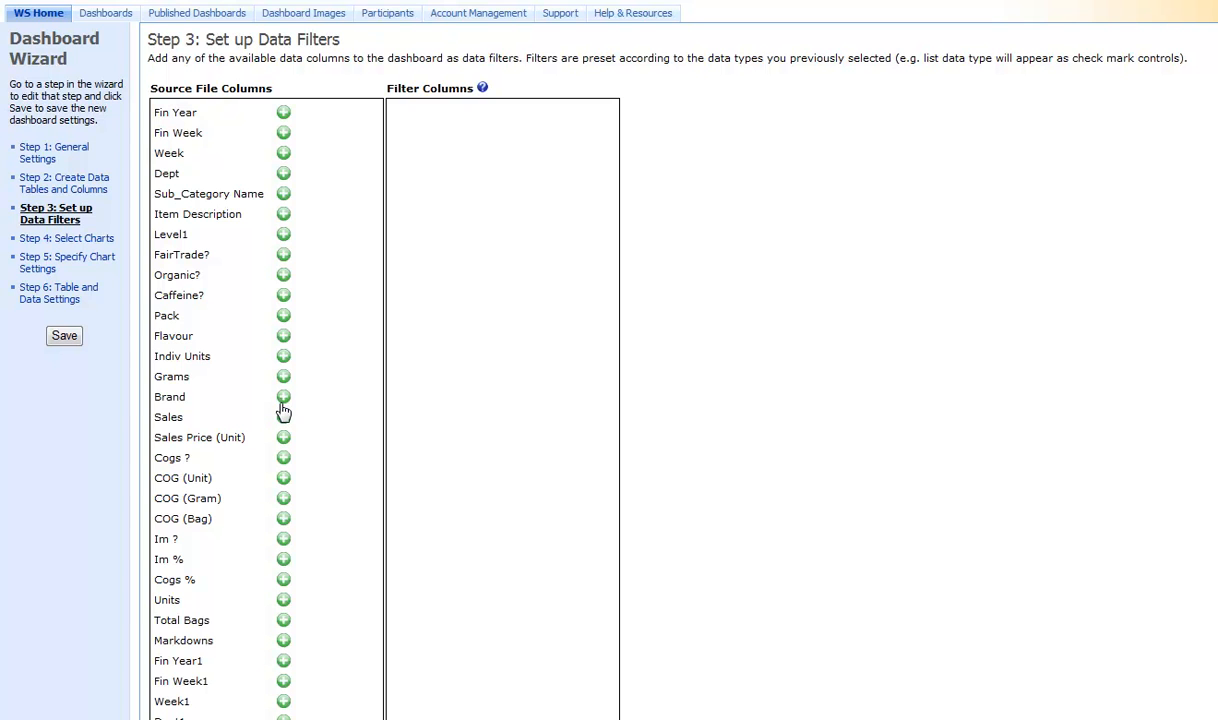
Add the Brand and Sales columns to the dashboard as data filters.
{"action": "left_click", "coordinate": [283, 398]}
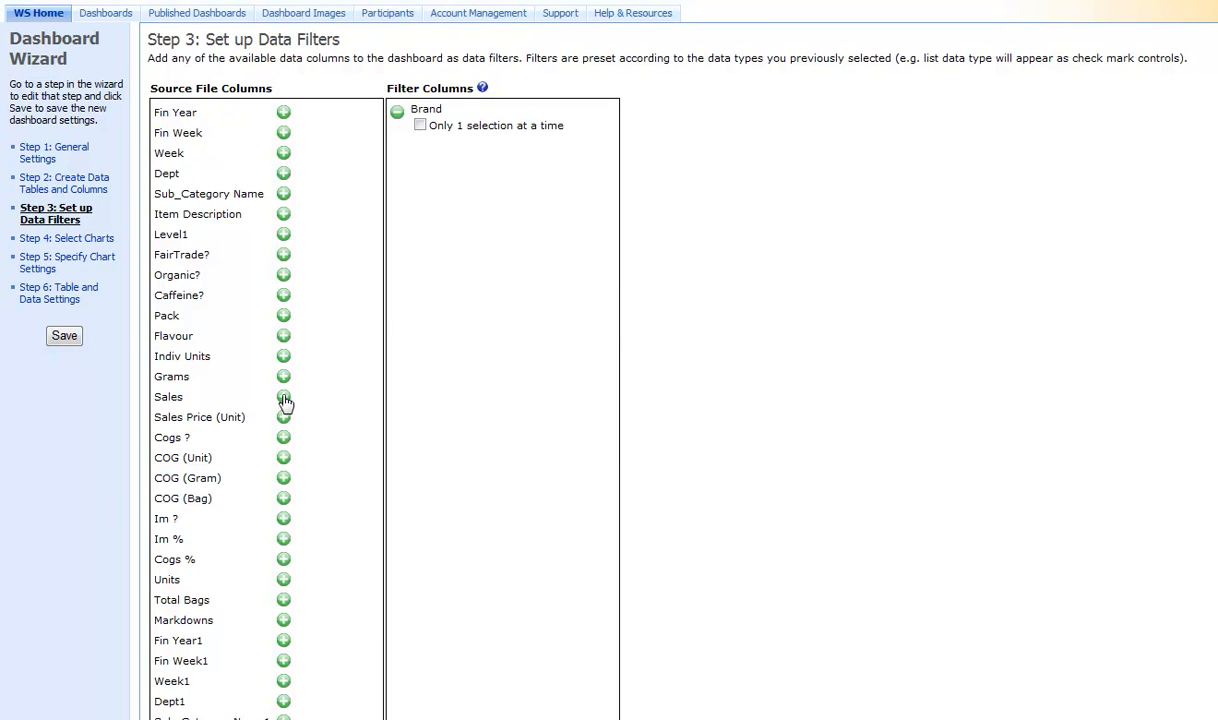
{"action": "left_click", "coordinate": [285, 400]}
Include one Vertical Bar Chart and one Grid in the dashboard's chart selection.
{"action": "left_click", "coordinate": [84, 241]}
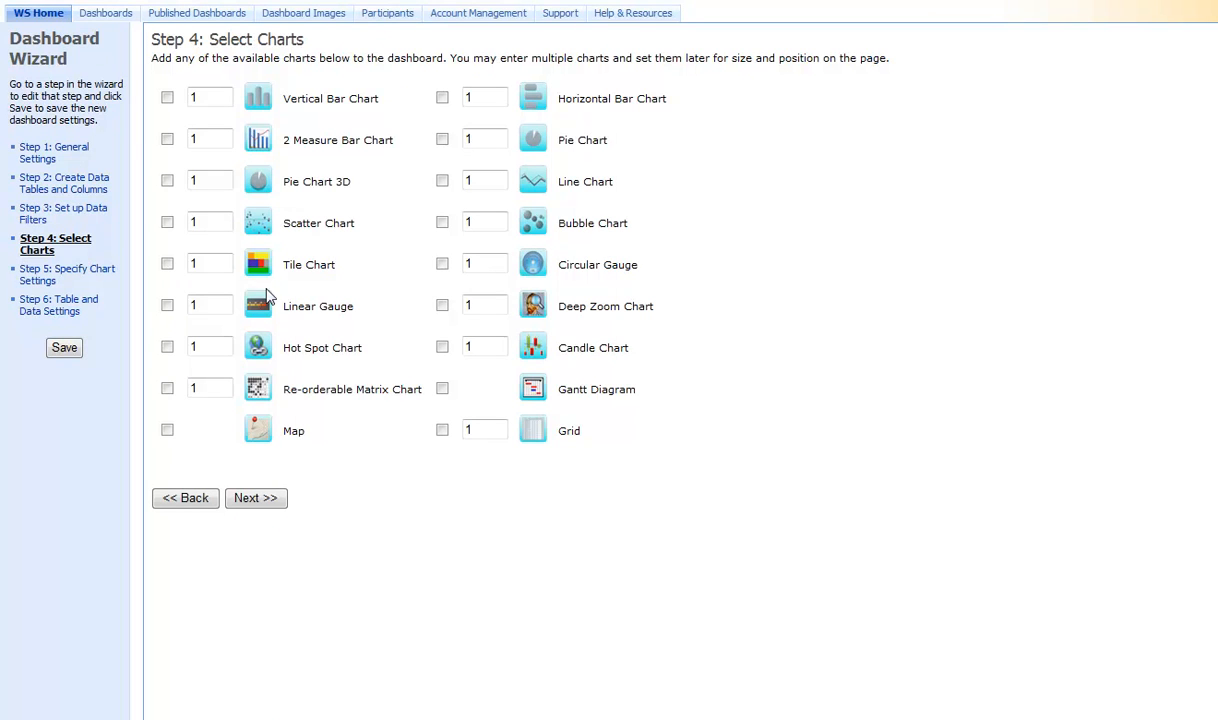
{"action": "left_click", "coordinate": [167, 97]}
{"action": "left_click", "coordinate": [442, 430]}
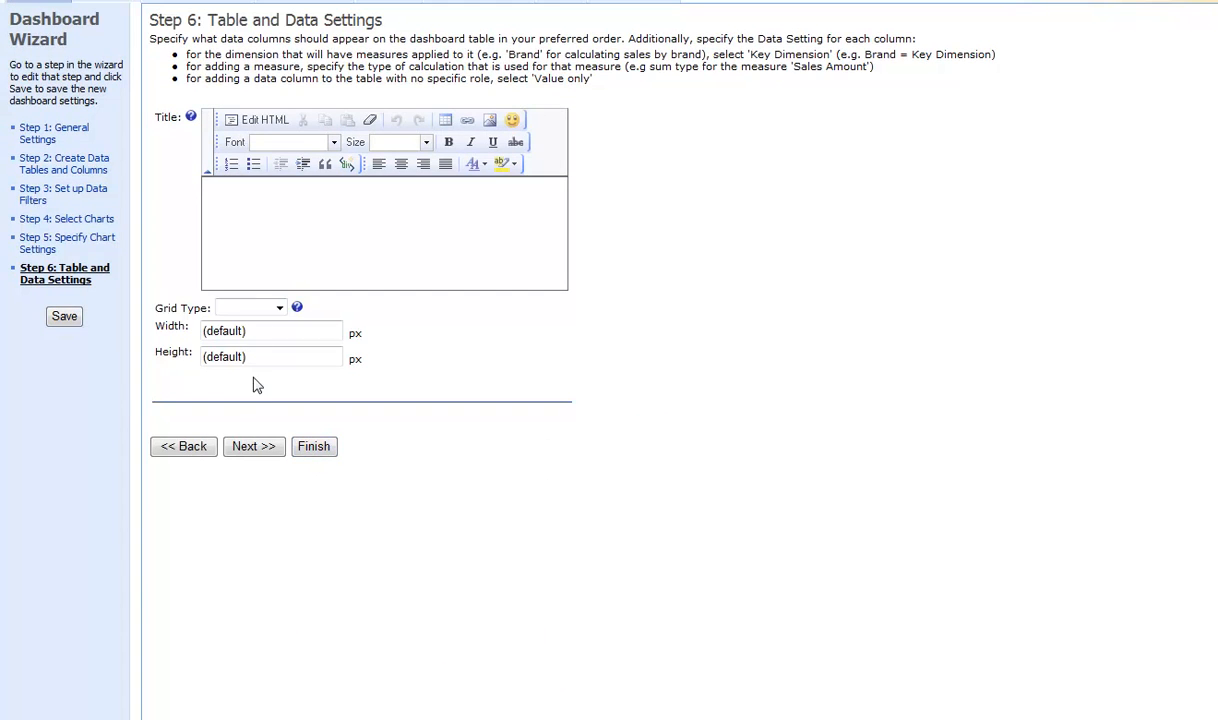
Choose a grid type for the dashboard table in the table and data settings.
{"action": "left_click", "coordinate": [265, 307]}
{"action": "left_click", "coordinate": [252, 329]}
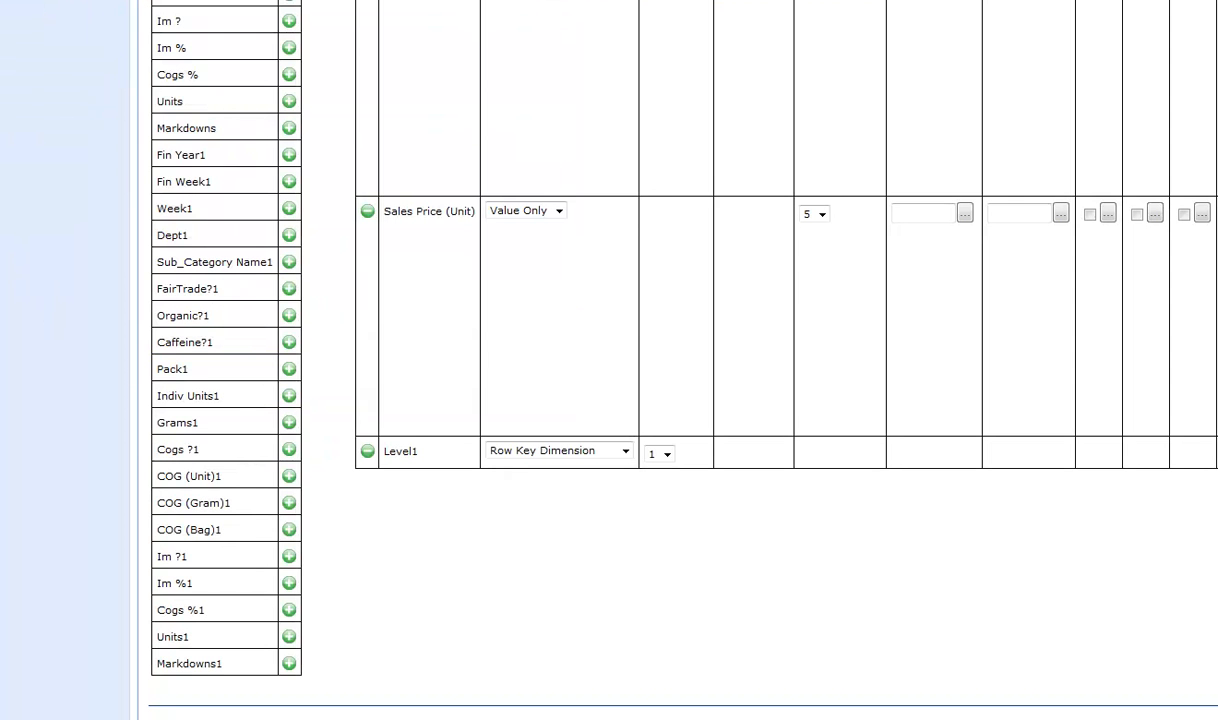